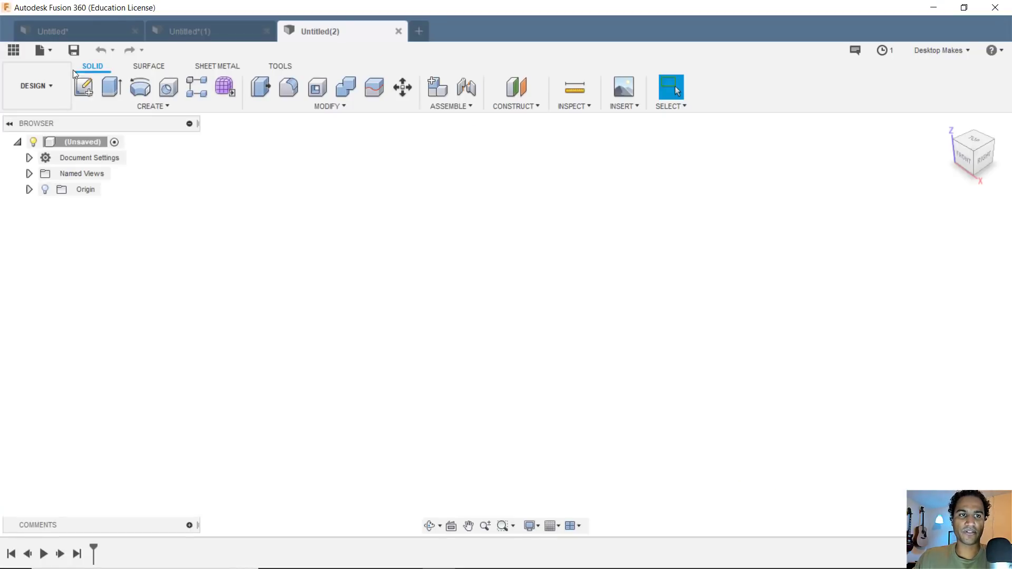
Sketch a circle centred on the origin of the XZ front plane
left_click(91, 98)
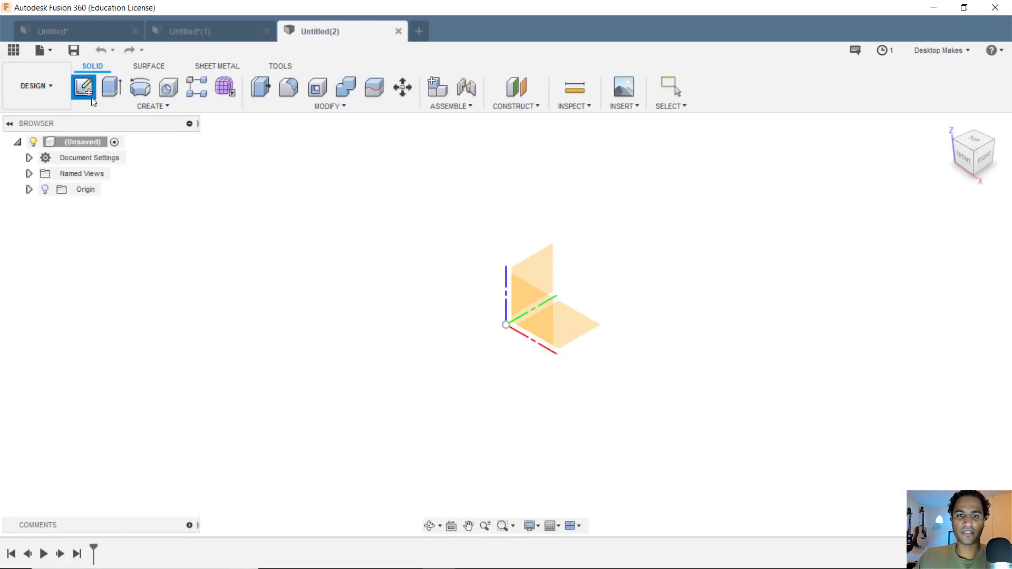
left_click(527, 319)
key("c")
left_click(475, 346)
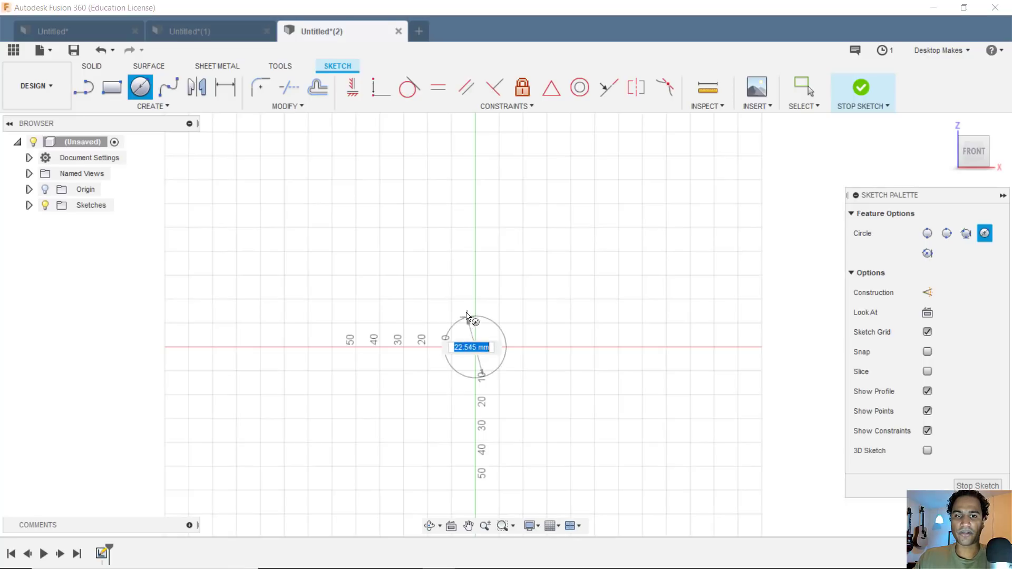
left_click(452, 226)
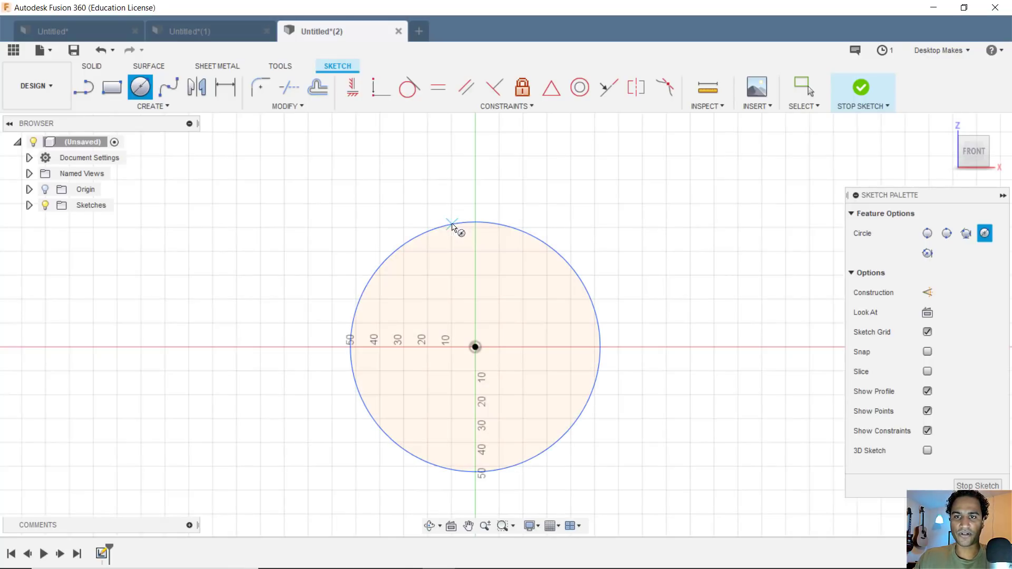
left_click(861, 89)
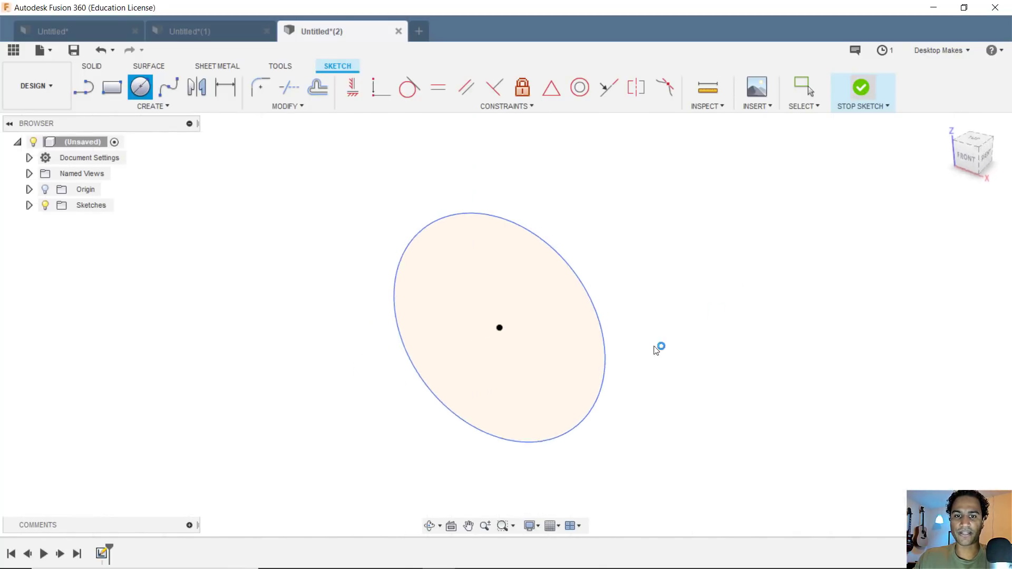
Extrude the circle symmetrically 100 mm into a solid cylinder
key("e")
left_click(558, 357)
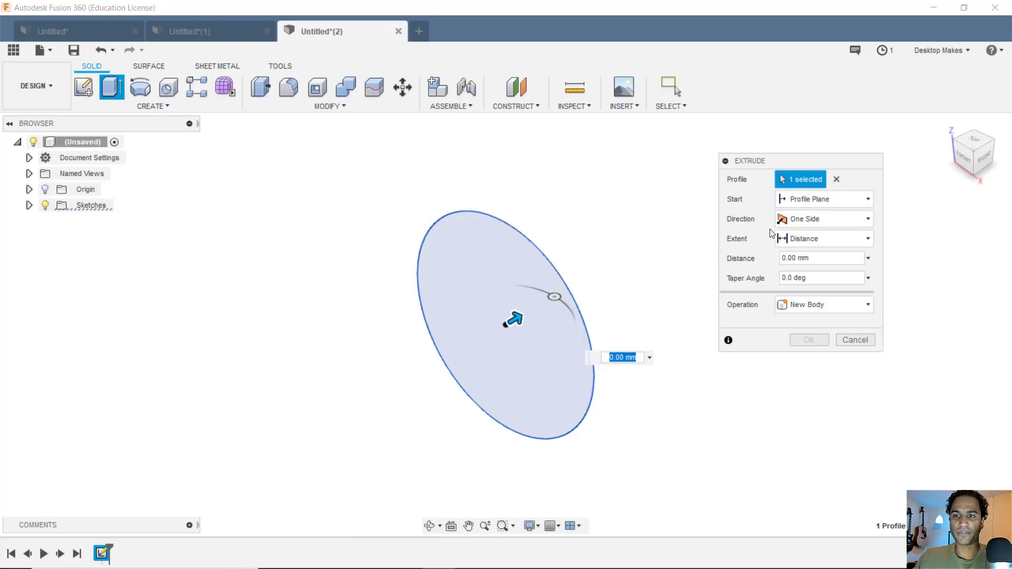
left_click(812, 220)
left_click(803, 267)
left_click_drag(513, 319, 701, 219)
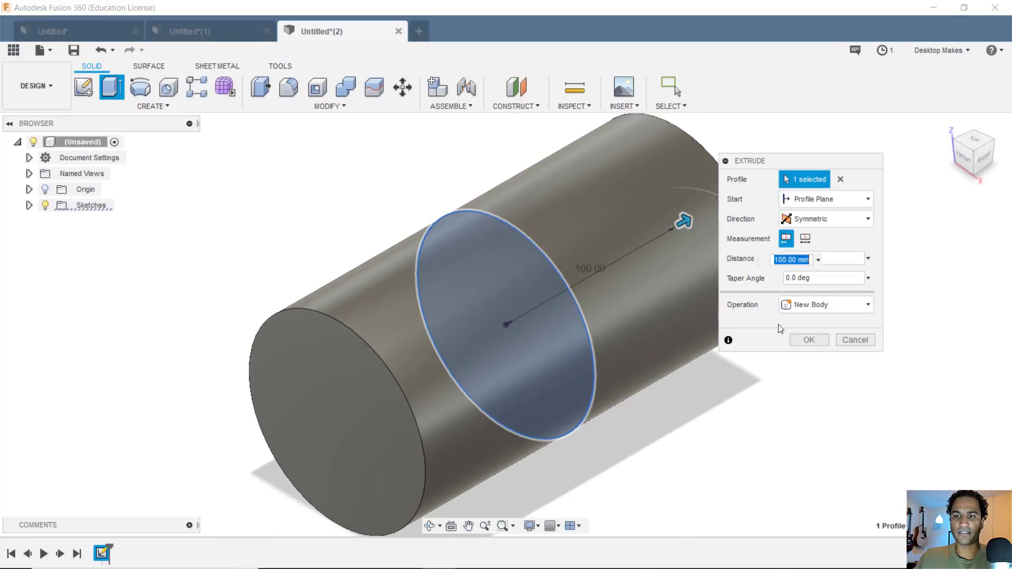
left_click(809, 340)
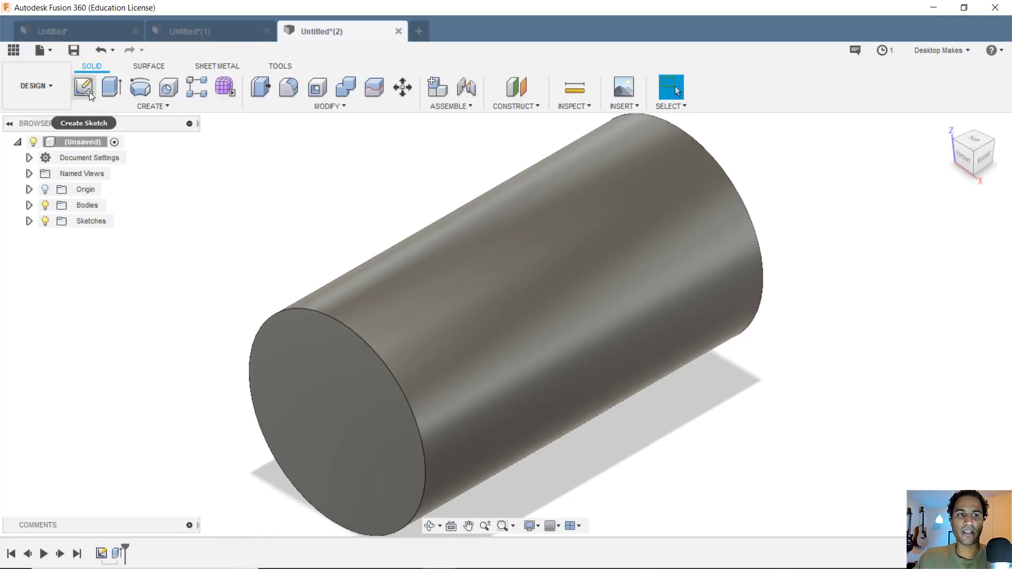
Sketch a large circle on the YZ plane, centred below the origin
left_click(88, 91)
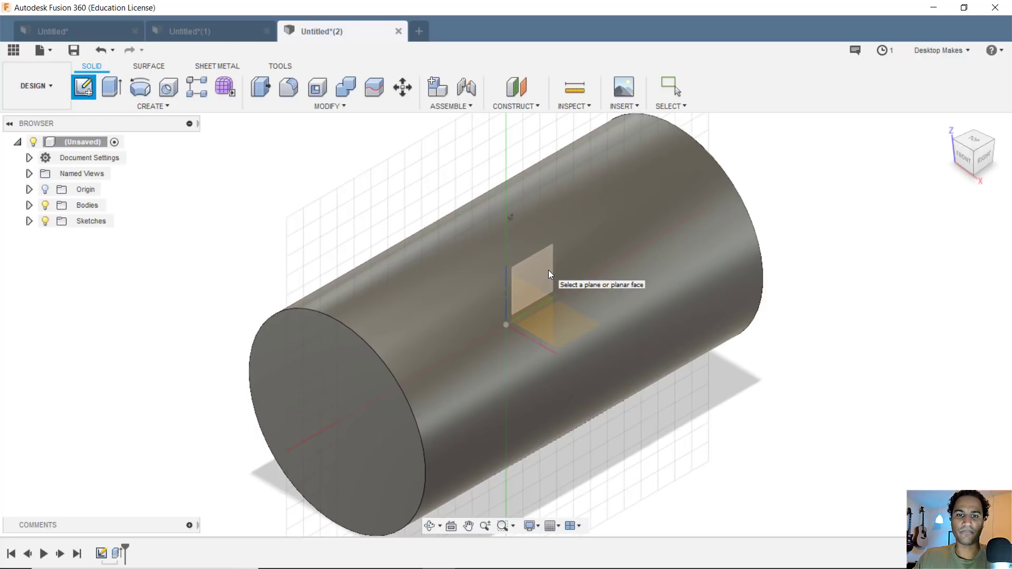
left_click(548, 274)
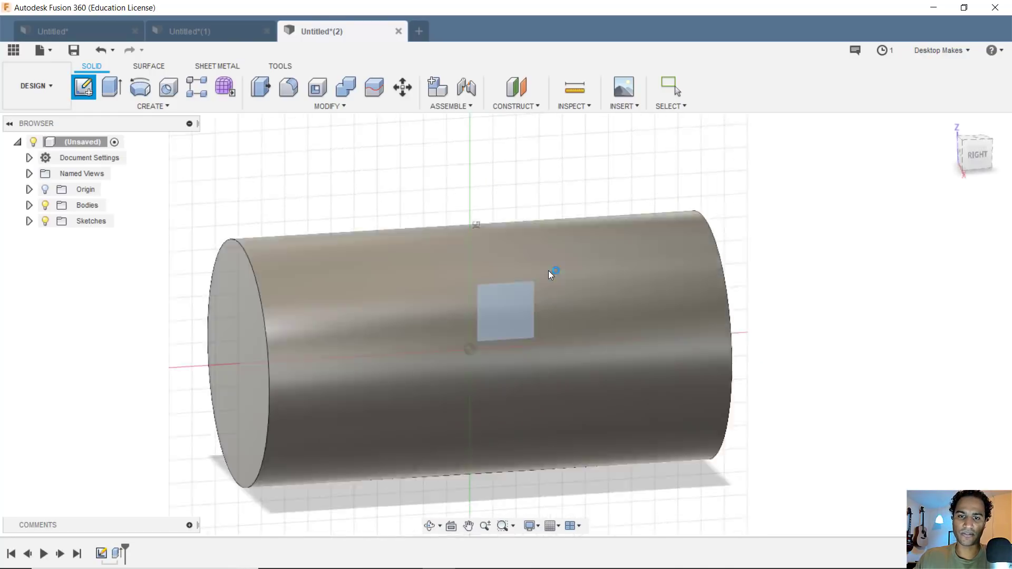
key("c")
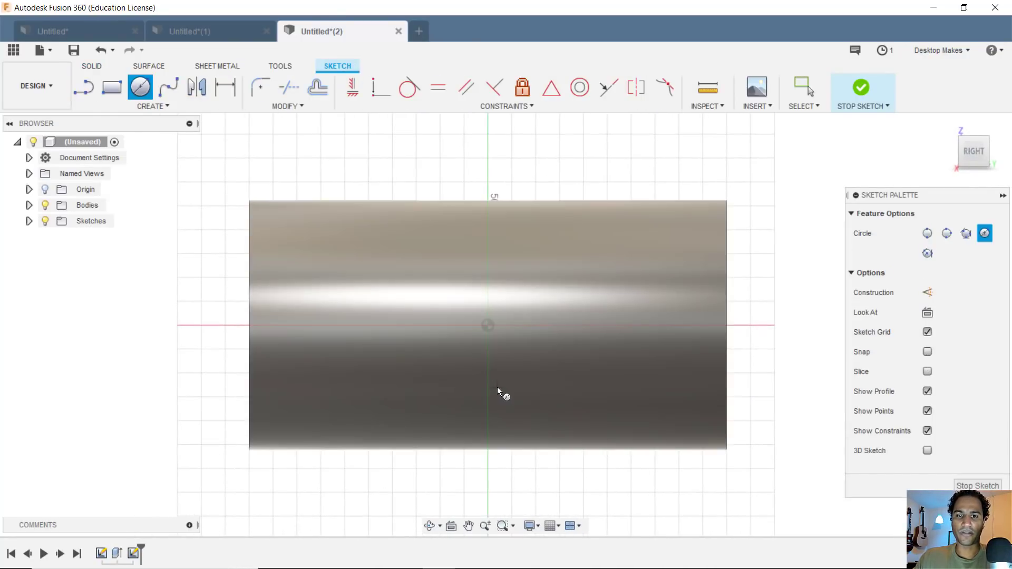
left_click(497, 386)
left_click(444, 239)
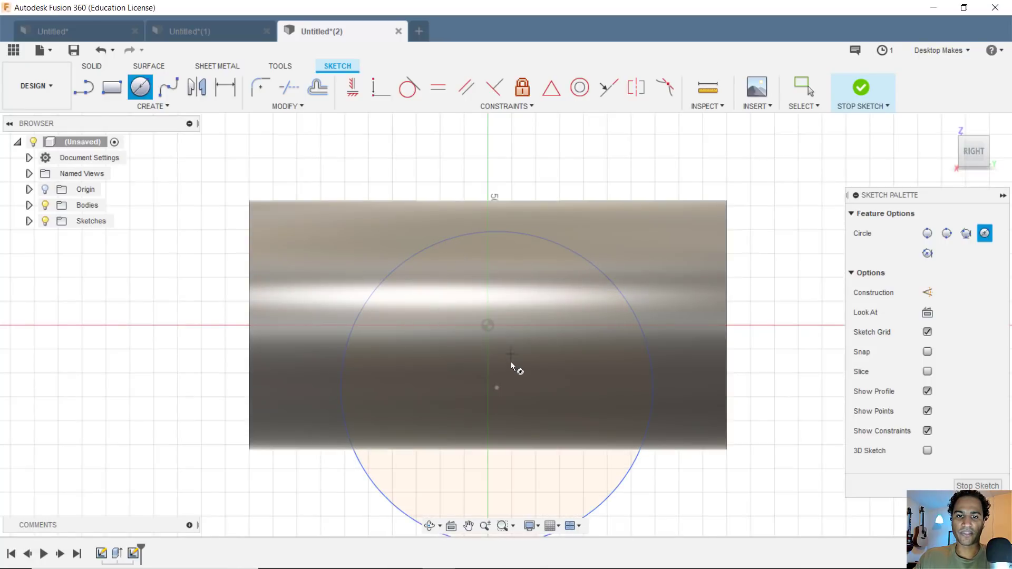
key("Escape")
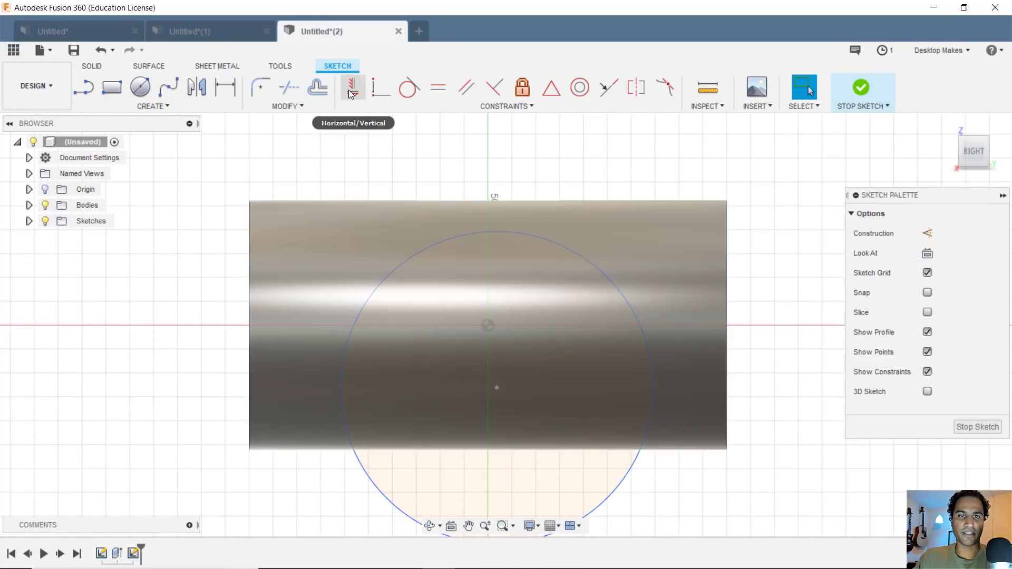
Constrain the circle's centre vertical to the origin and reposition it along the axis
left_click(352, 87)
left_click(496, 388)
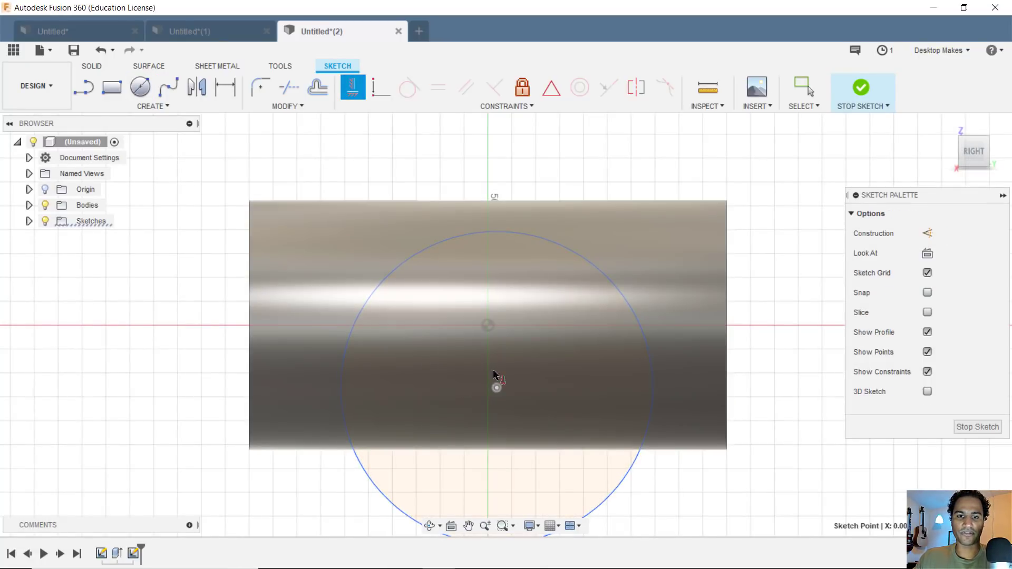
left_click(488, 326)
key("Escape")
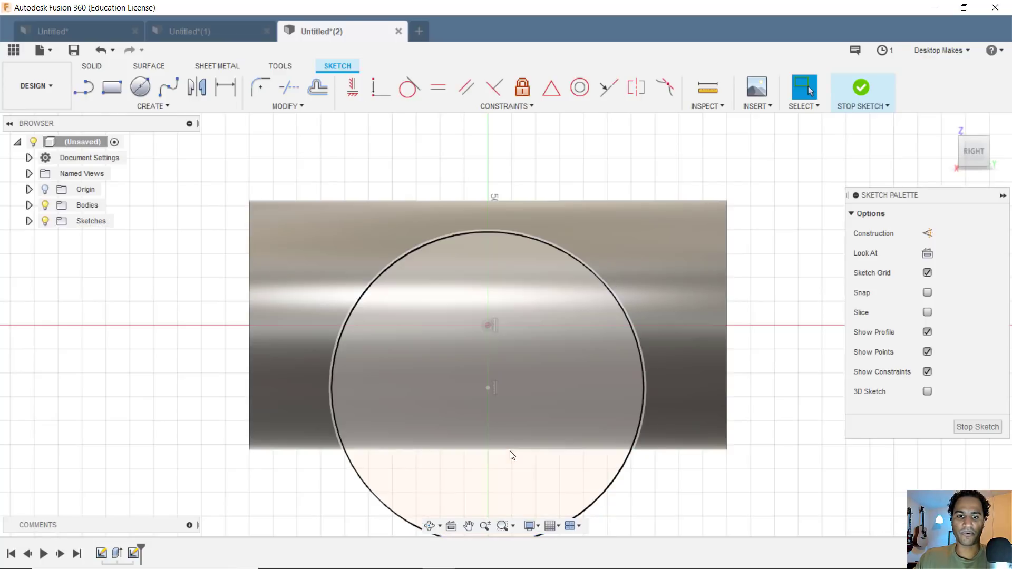
left_click(581, 512)
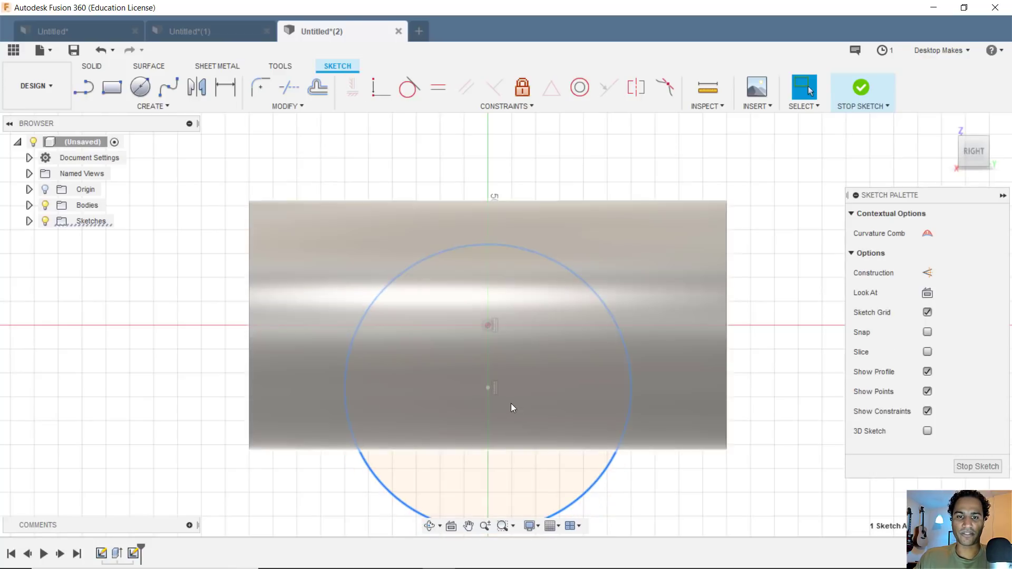
left_click_drag(487, 389, 487, 371)
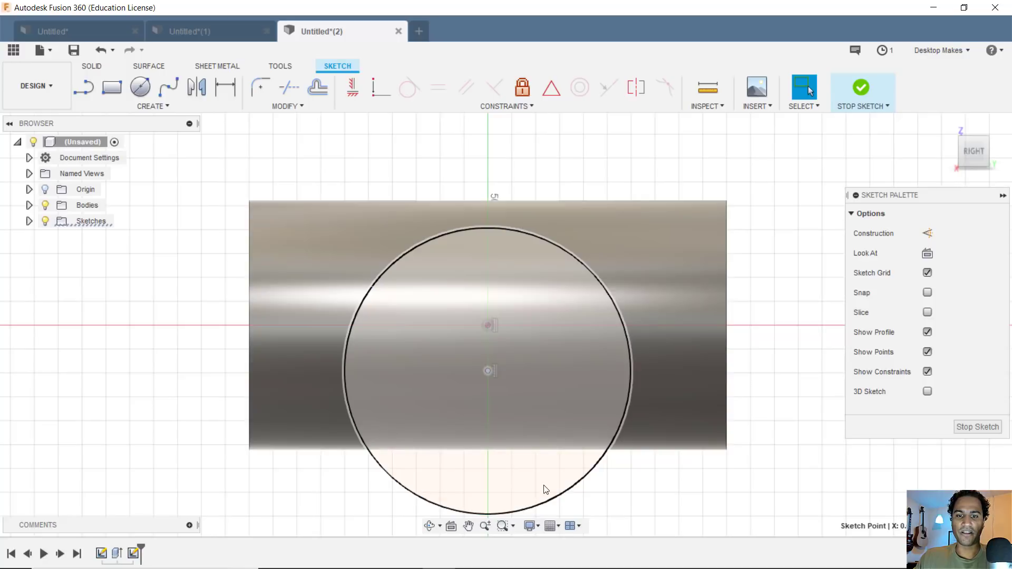
middle_click_drag(751, 398, 748, 371)
Offset the large circle 20.103 mm inward to create a concentric inner circle
left_click(304, 107)
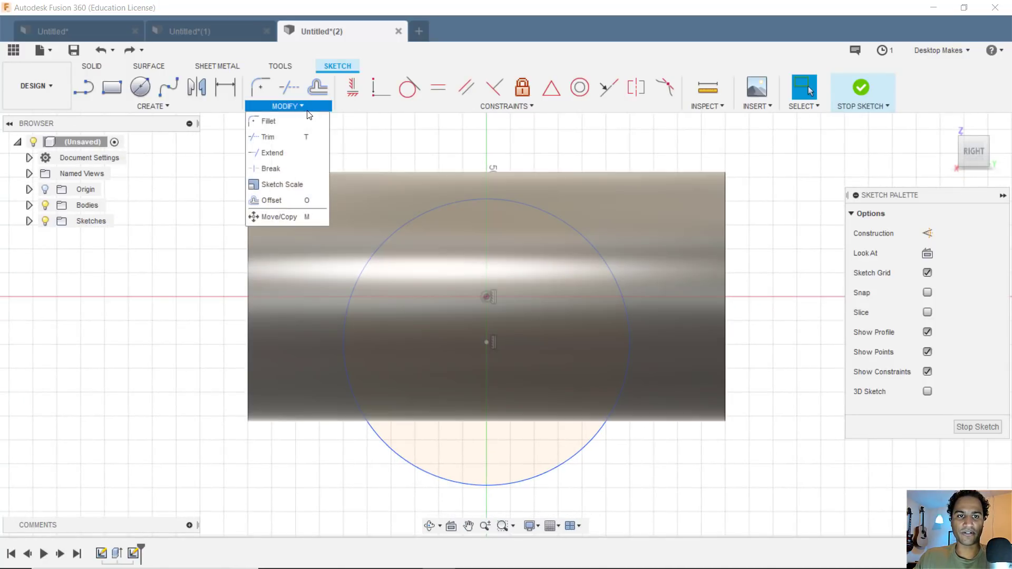
left_click(286, 202)
left_click(424, 219)
left_click_drag(418, 211, 445, 256)
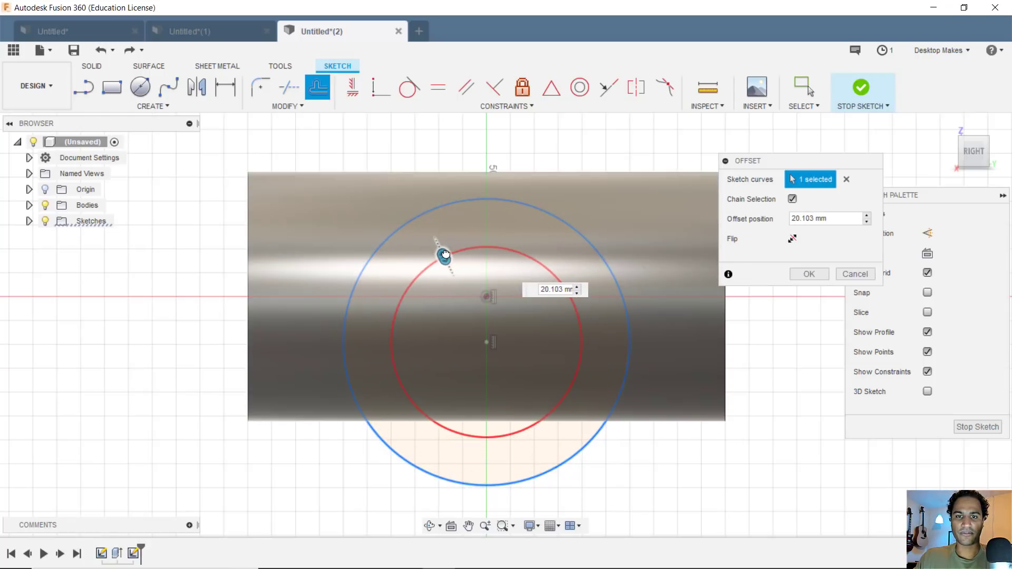
left_click(803, 278)
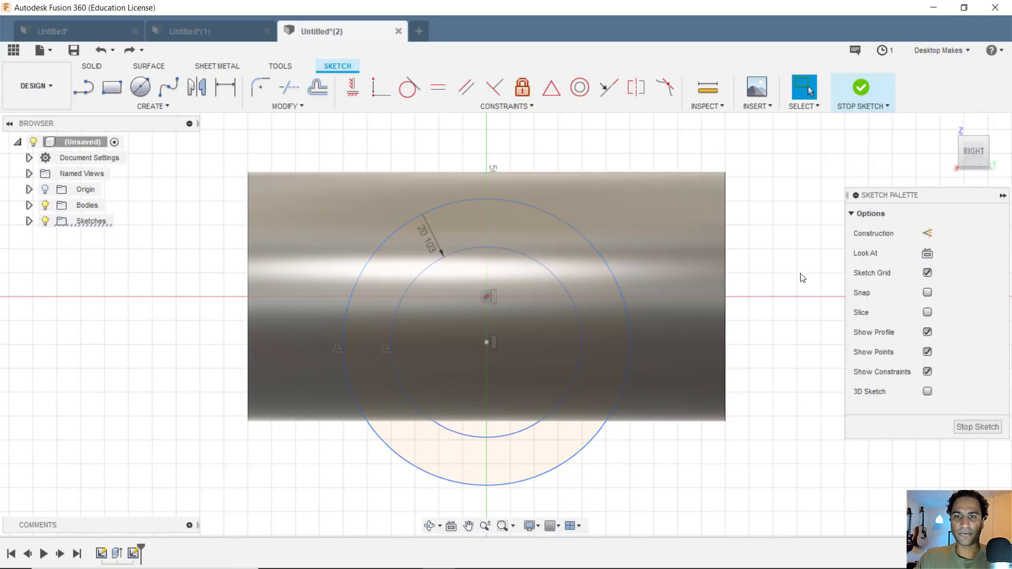
Split the cylinder's curved side face using the angled body as the splitting tool
left_click(862, 90)
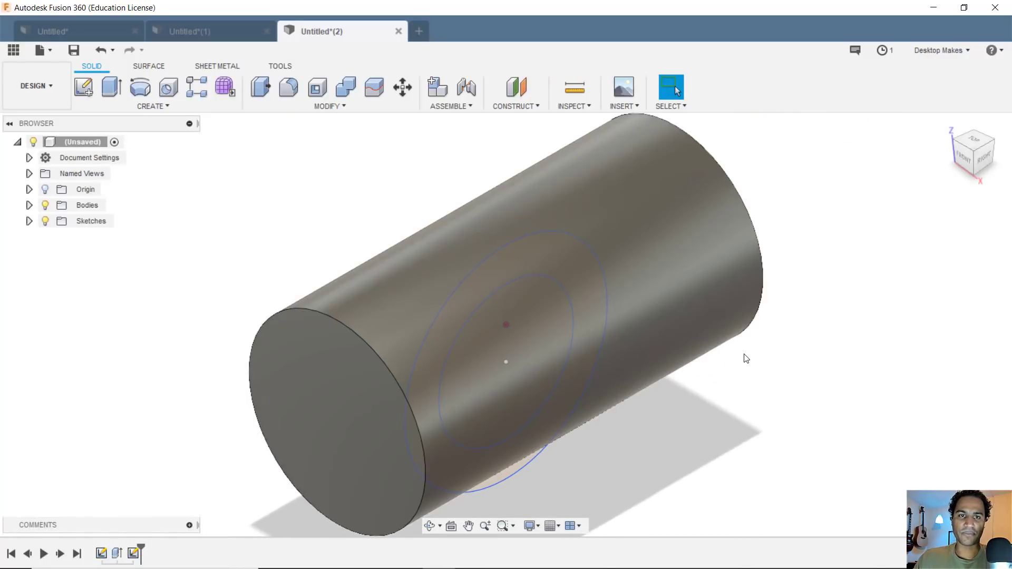
left_click(336, 105)
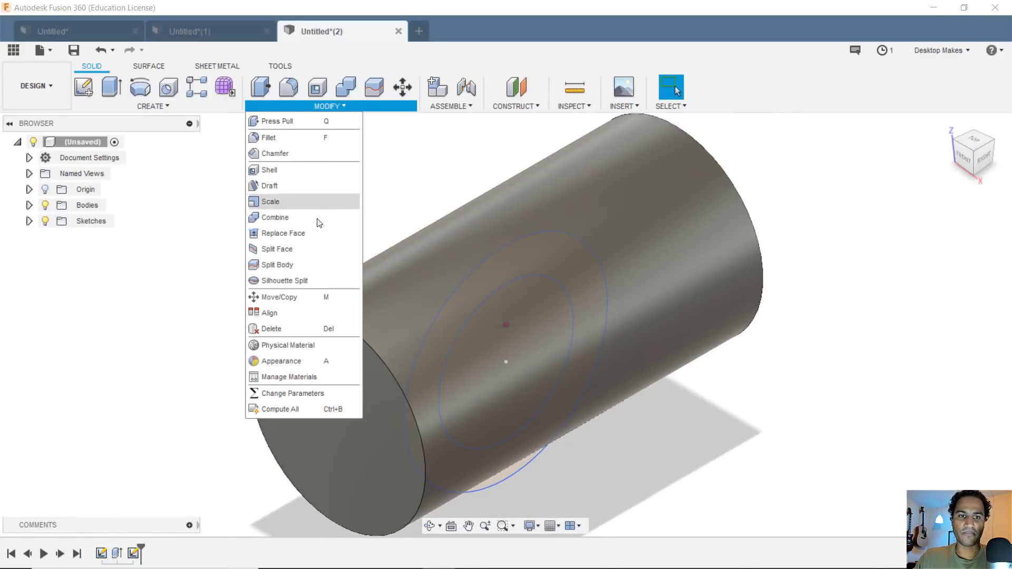
left_click(313, 254)
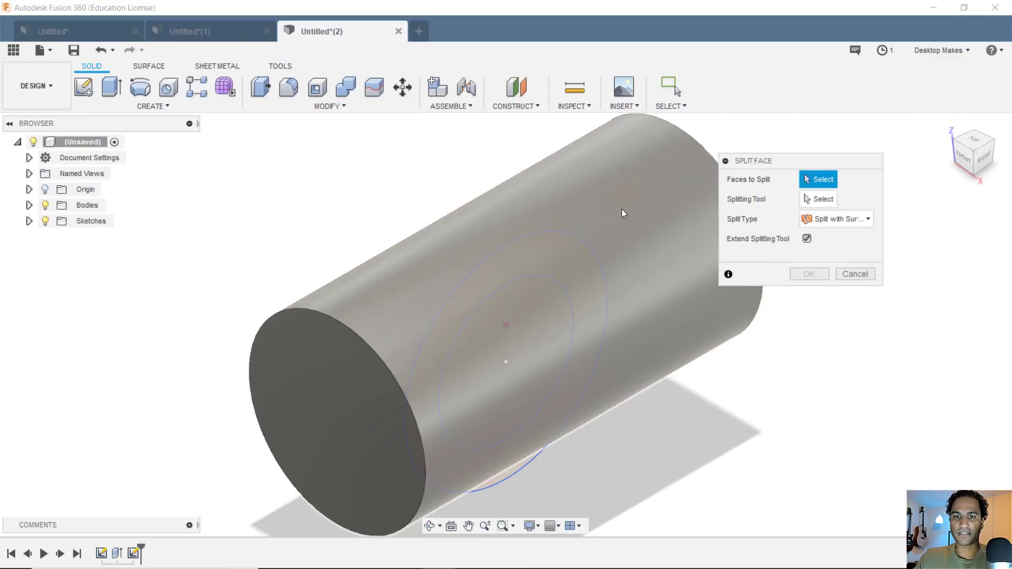
left_click(644, 219)
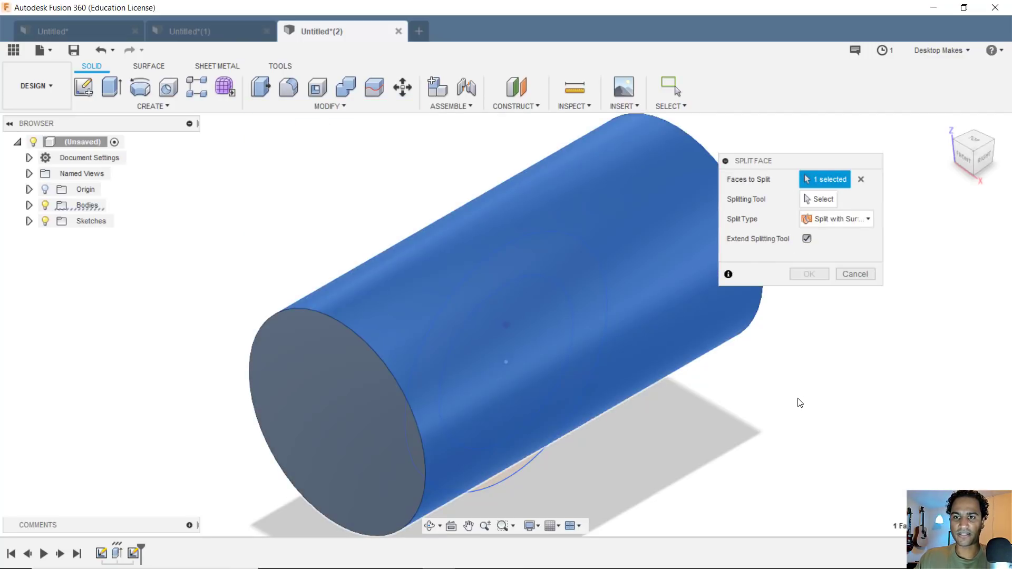
middle_click_drag(797, 405, 791, 359, "shift")
left_click(819, 203)
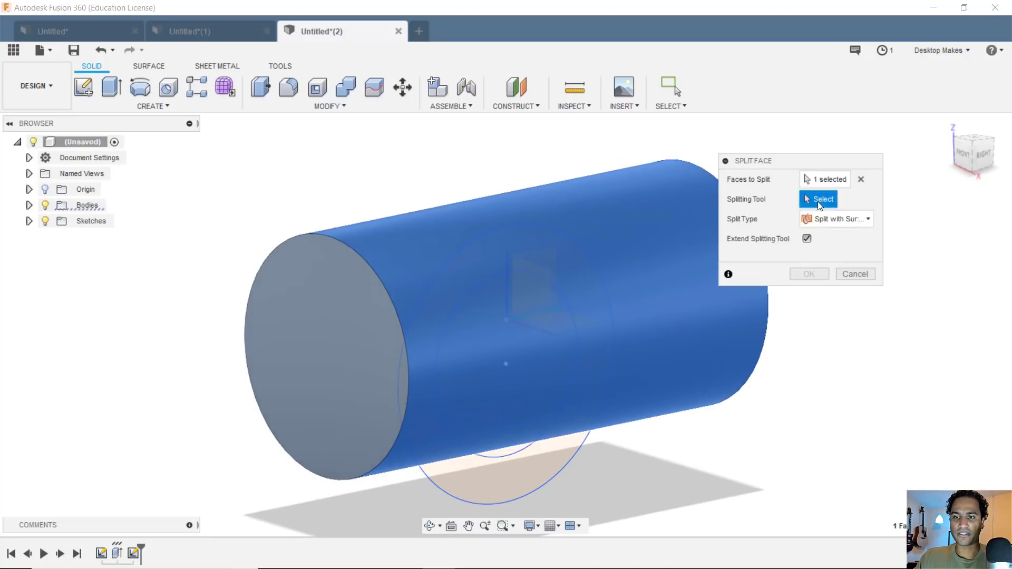
left_click(570, 475)
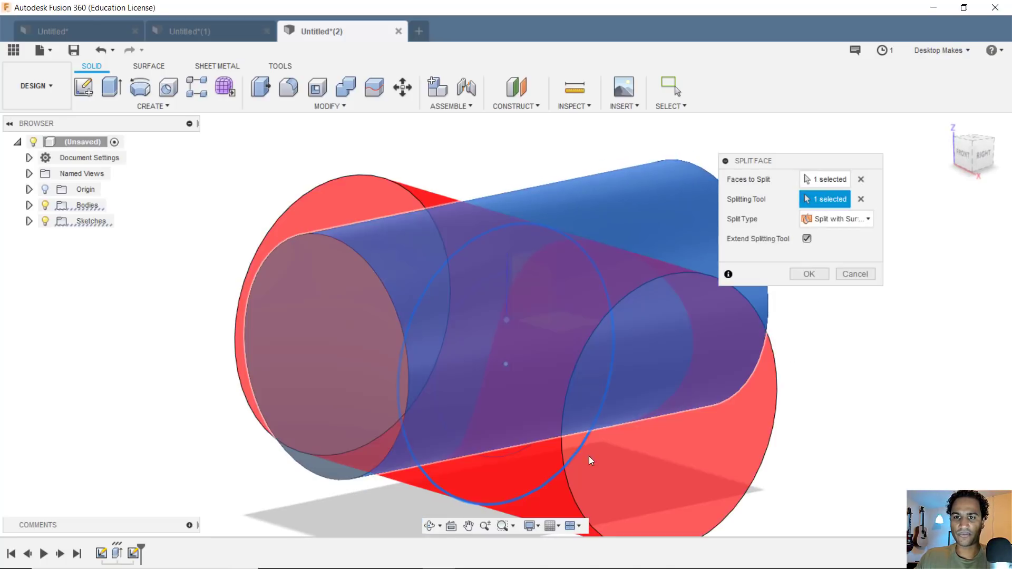
left_click(818, 278)
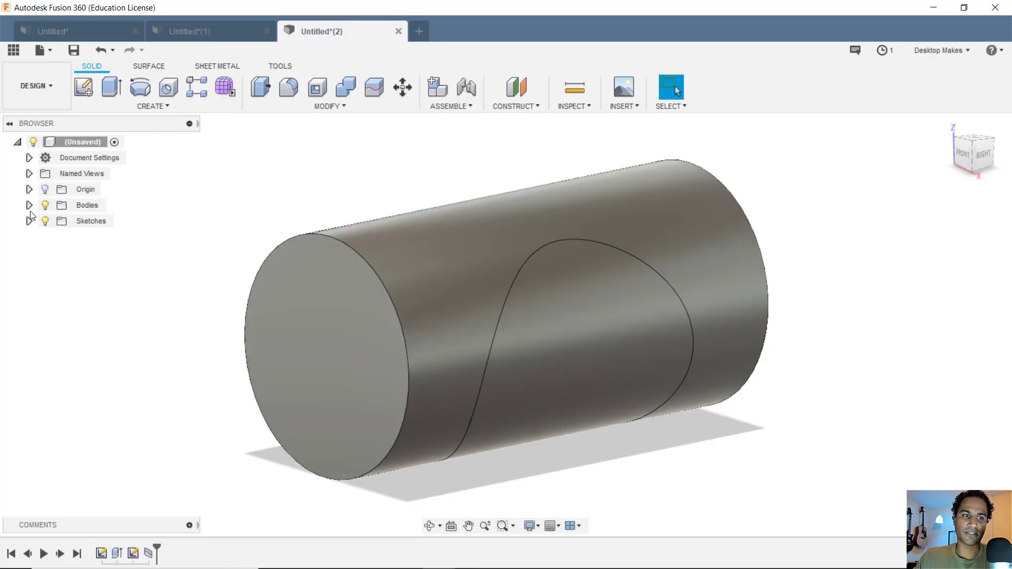
Select the curved cut face on the cylinder body
left_click(29, 205)
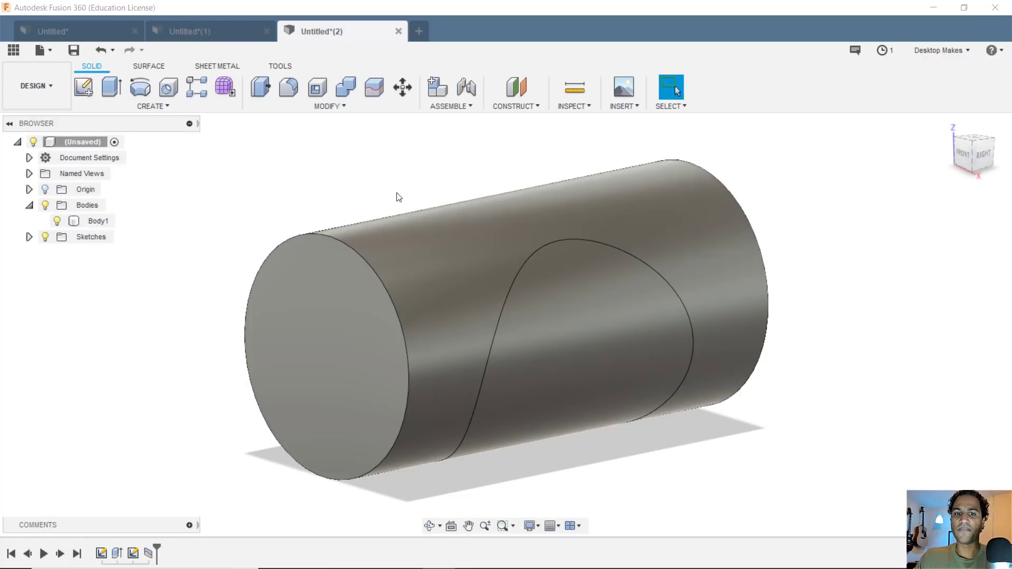
left_click(543, 289)
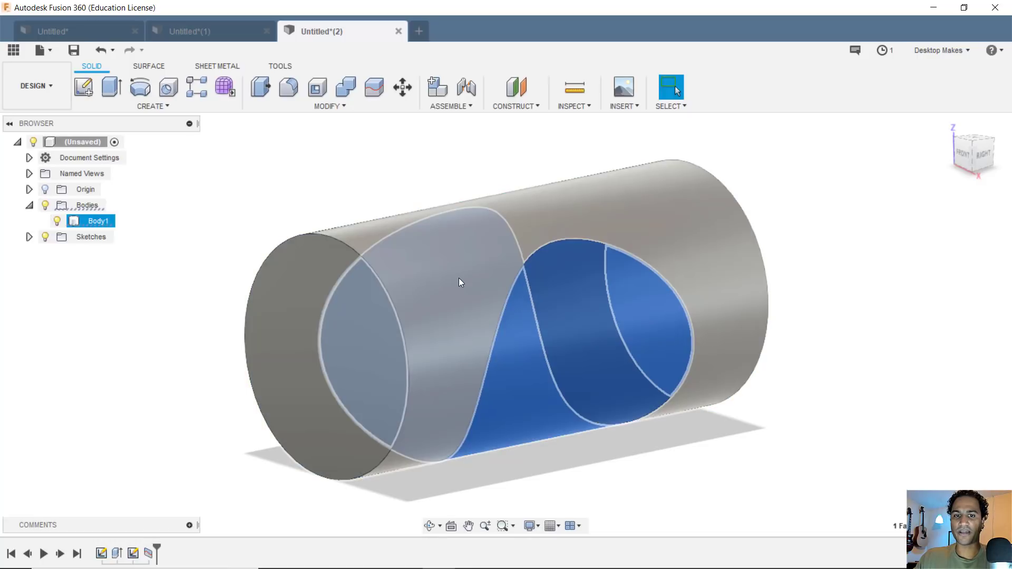
left_click(459, 278)
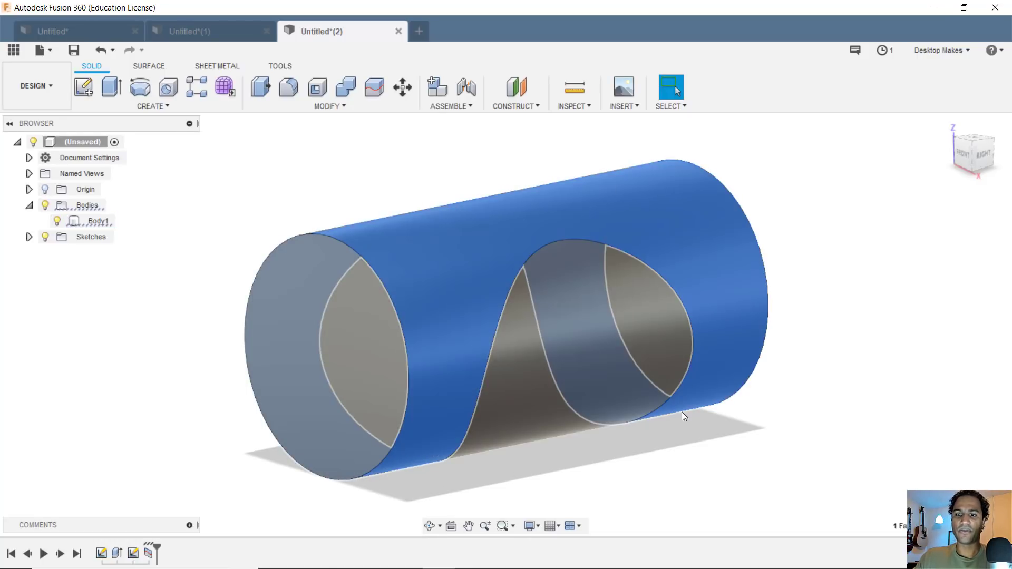
left_click(538, 372)
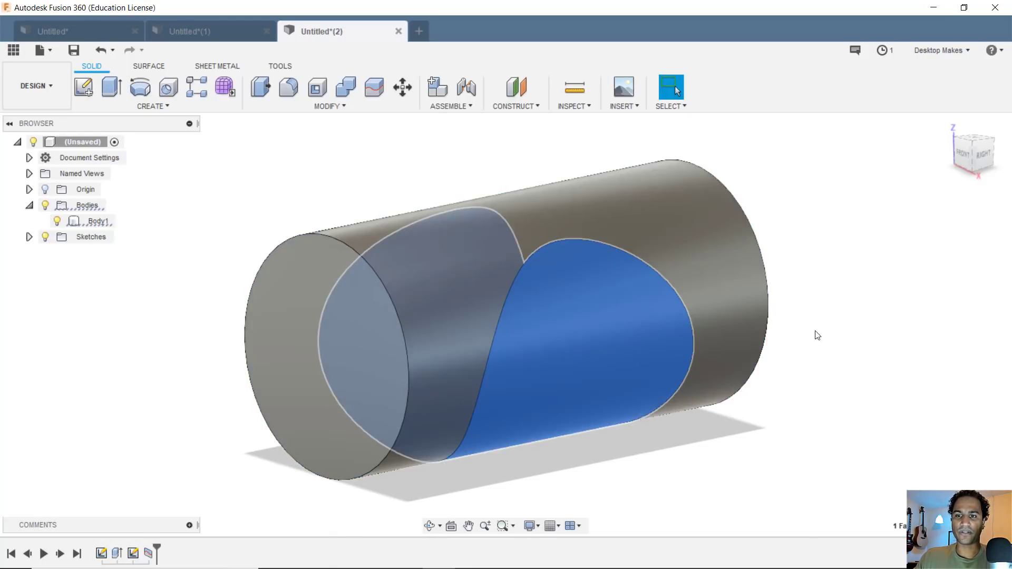
Repeat Split Face on that face, using Sketch2's circle as the splitting tool
right_click(817, 335)
left_click(841, 283)
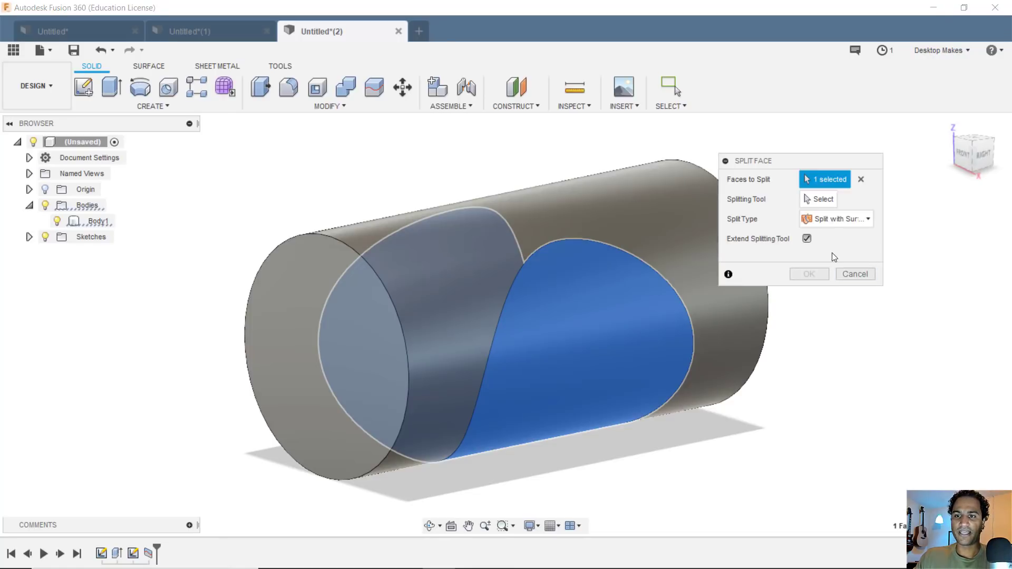
left_click(820, 199)
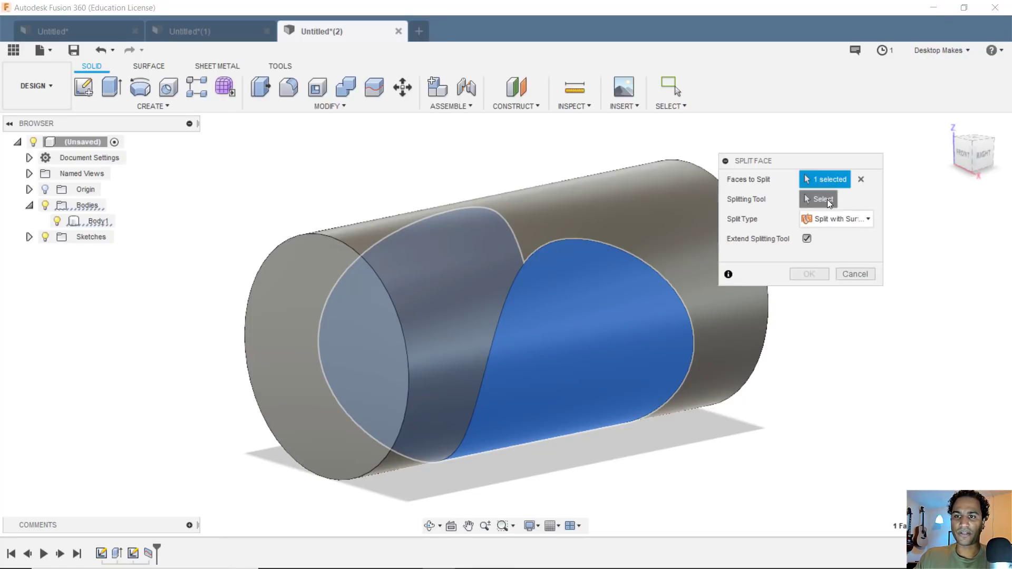
left_click(29, 237)
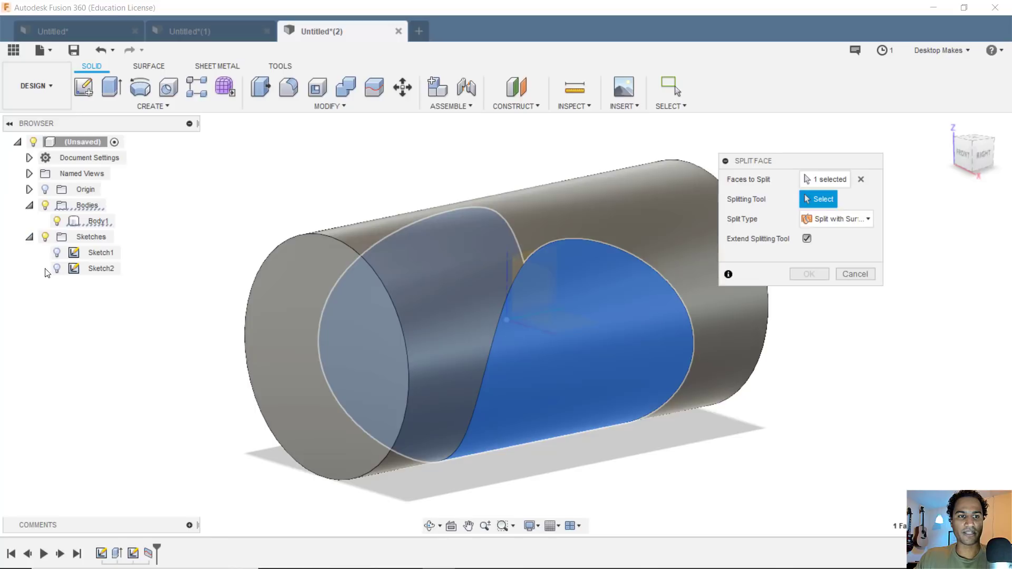
left_click(57, 268)
left_click(489, 481)
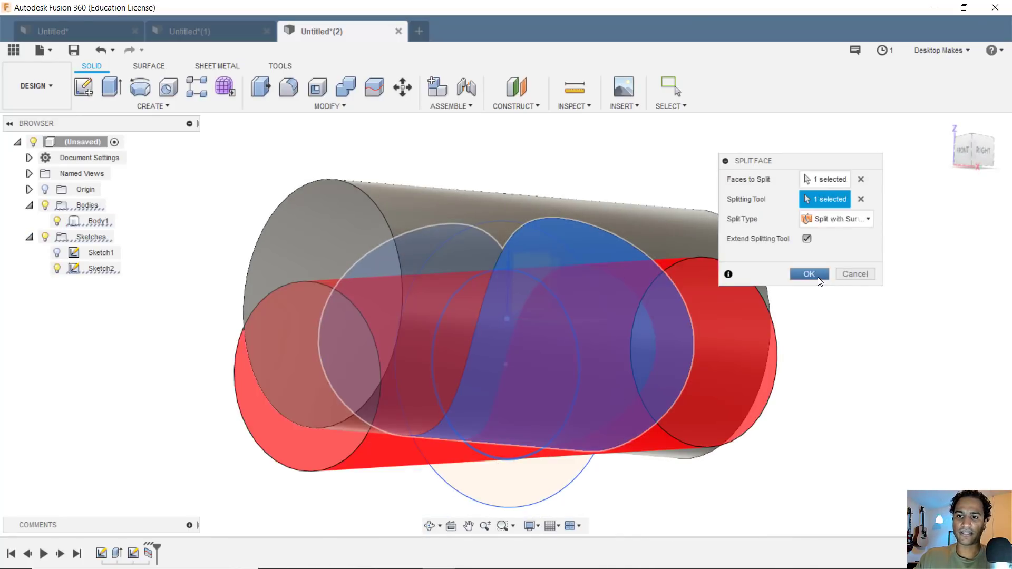
left_click(819, 281)
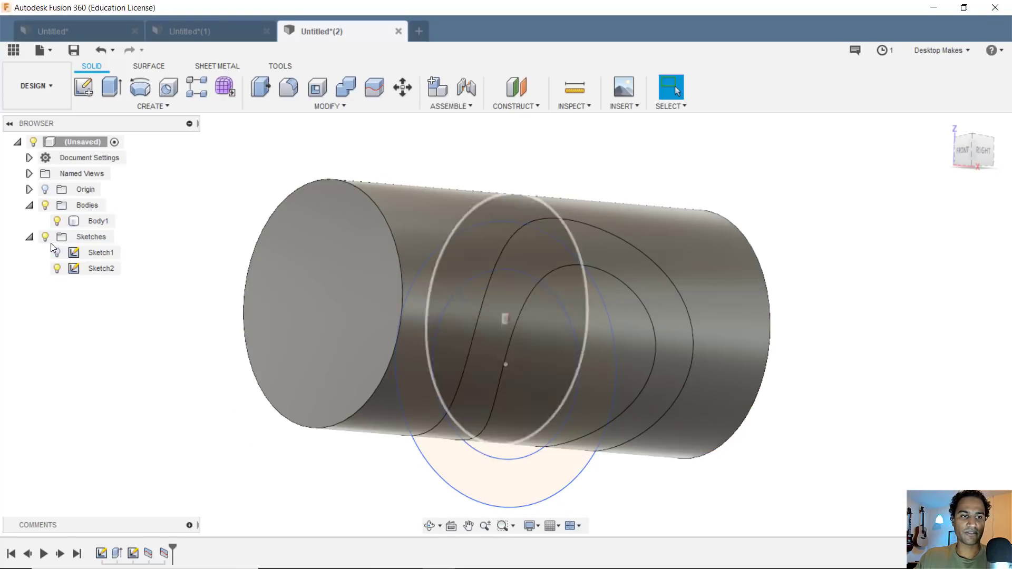
Hide the sketches and select the looping band face
left_click(46, 237)
left_click(97, 221)
middle_click_drag(169, 280, 385, 314, "shift")
left_click(384, 315)
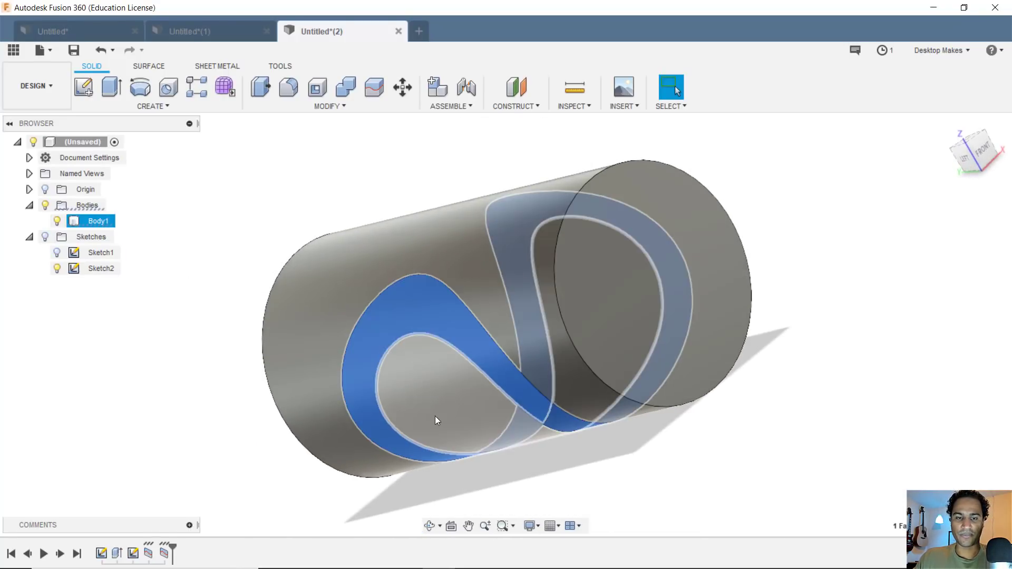
Press Pull the looping band face 4 mm outward into a raised ridge
middle_click_drag(435, 416, 388, 371)
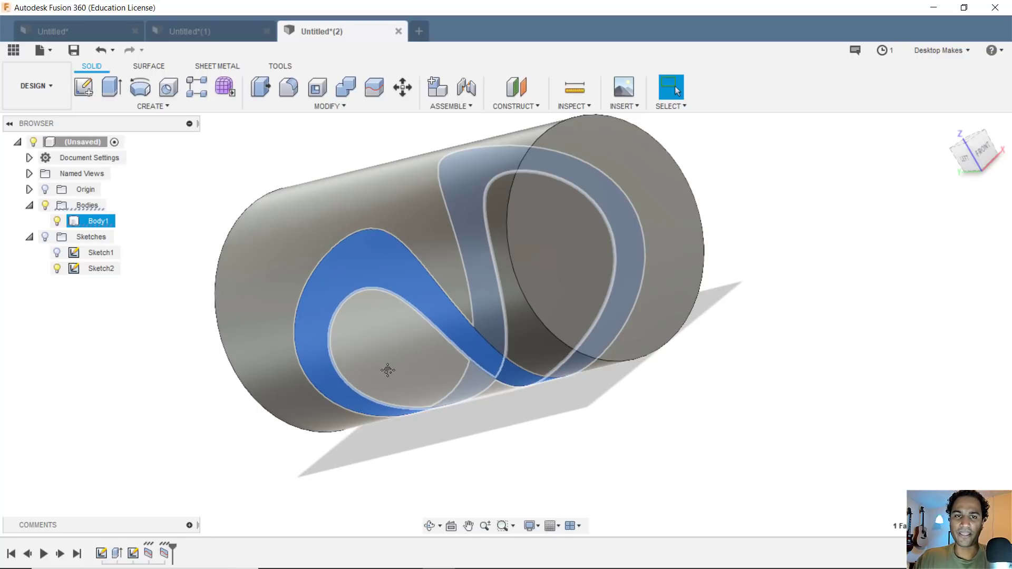
left_click(700, 418)
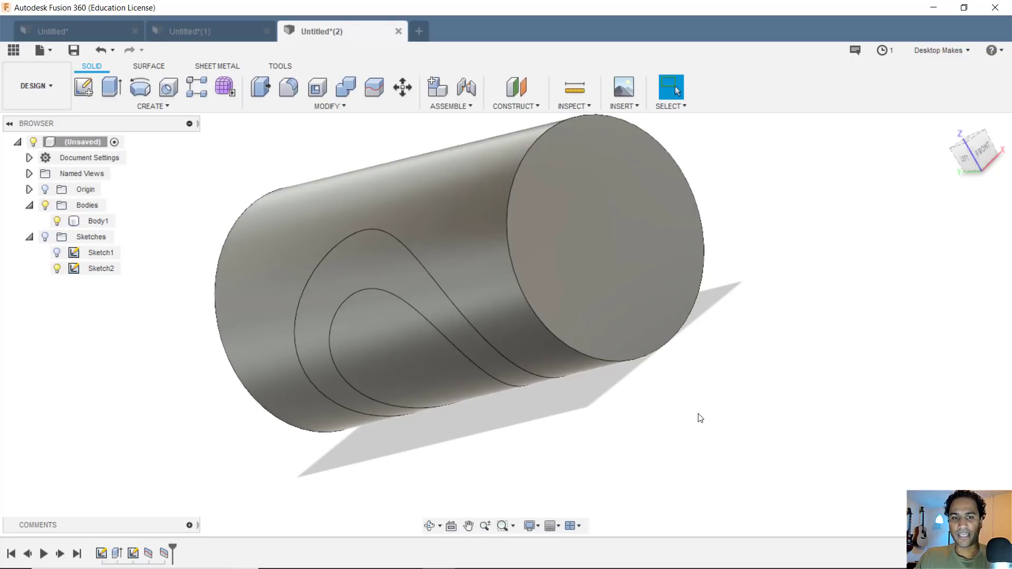
key("e")
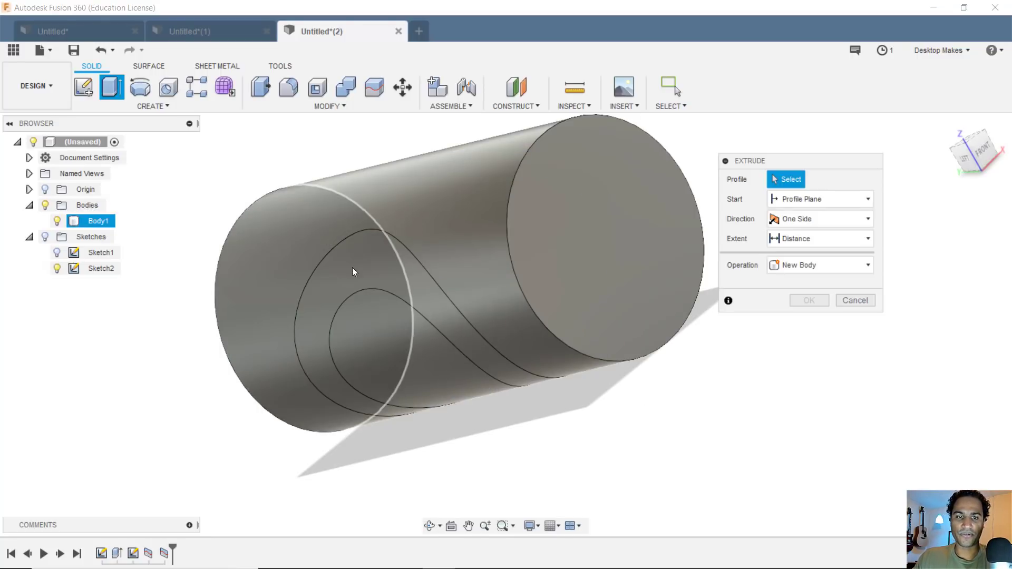
key("Escape")
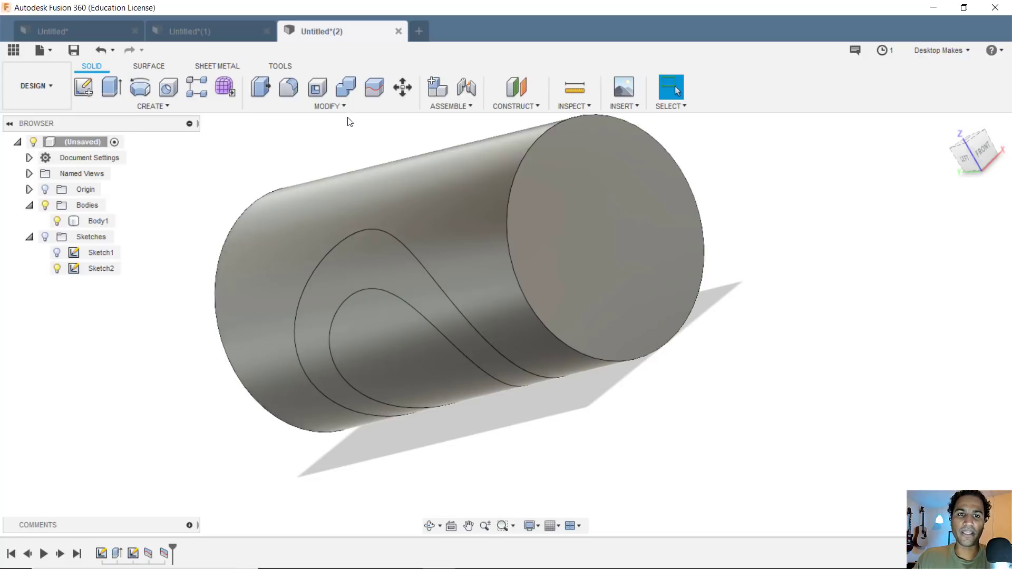
left_click(327, 106)
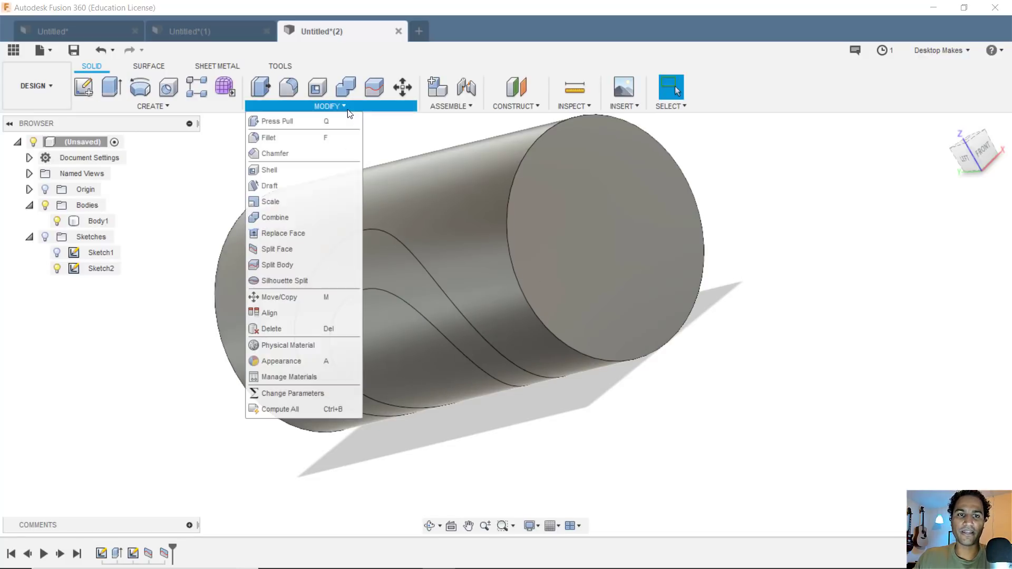
left_click(318, 124)
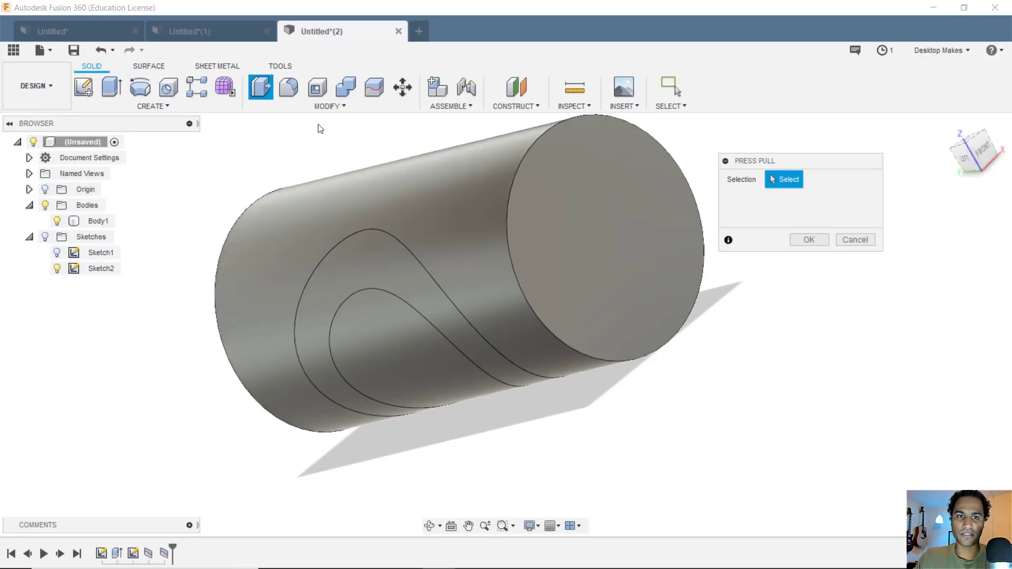
left_click(360, 262)
middle_click_drag(344, 253, 379, 310)
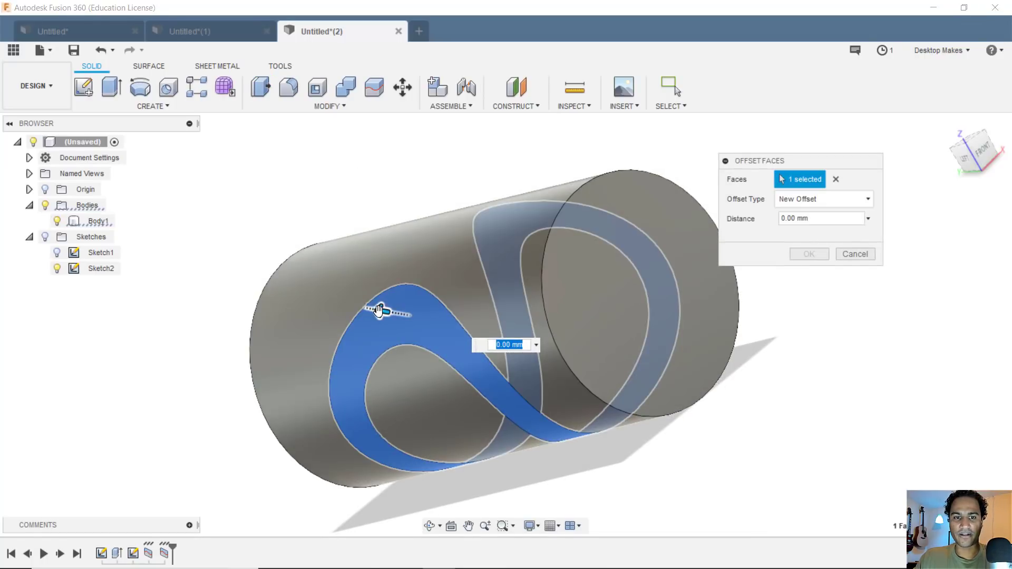
left_click_drag(379, 310, 372, 309)
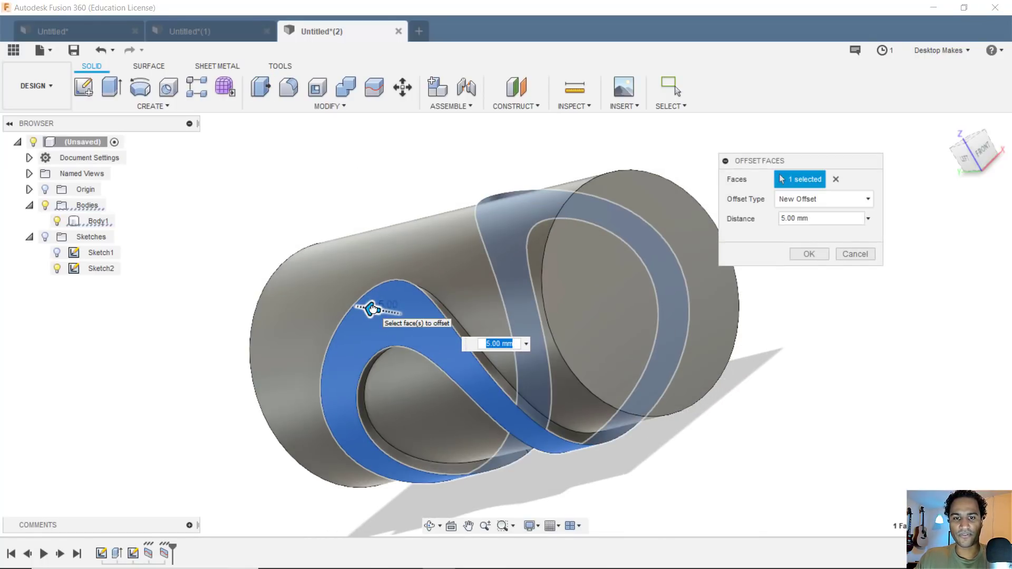
type("4")
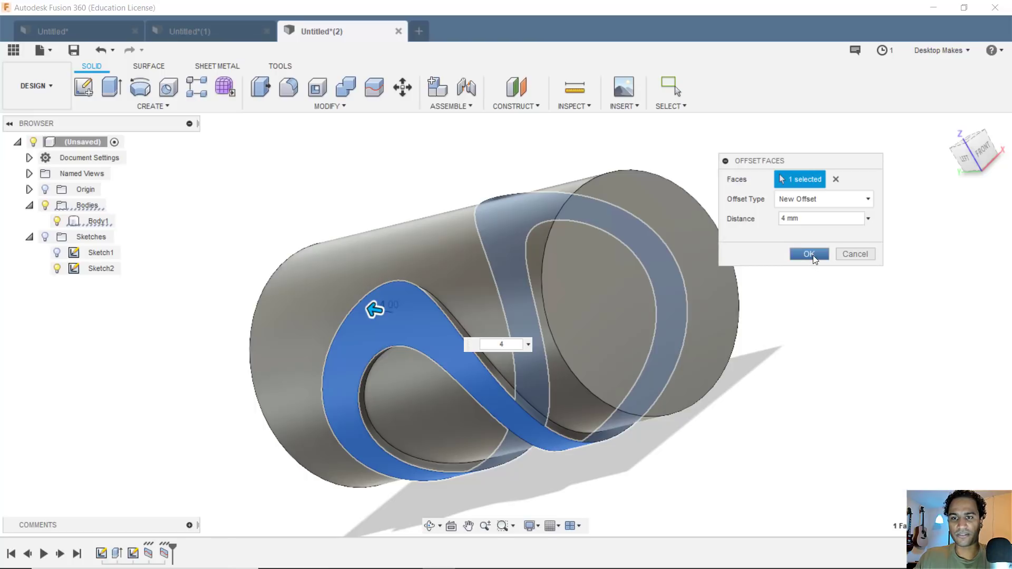
left_click(814, 258)
middle_click_drag(790, 380, 551, 314, "shift")
Cut the cylinder away by extruding its end face -255 mm, then bring up the reference photo
left_click(676, 305)
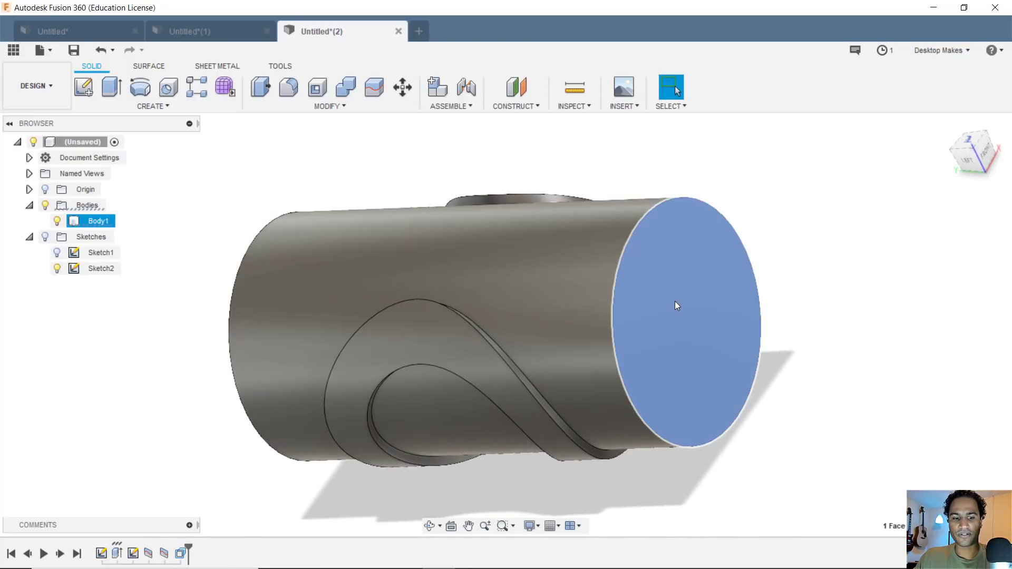
key("e")
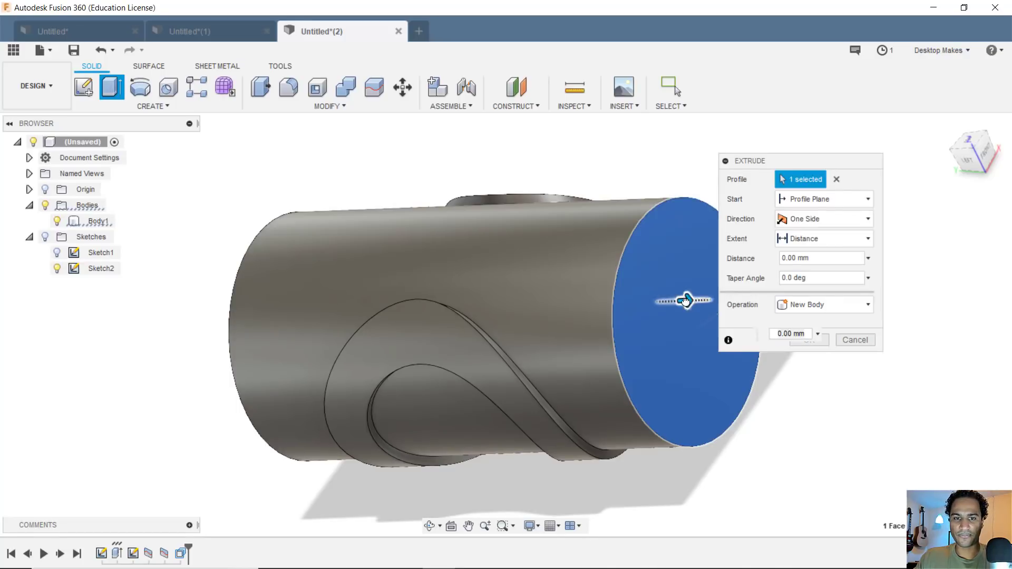
left_click_drag(684, 296, 174, 319)
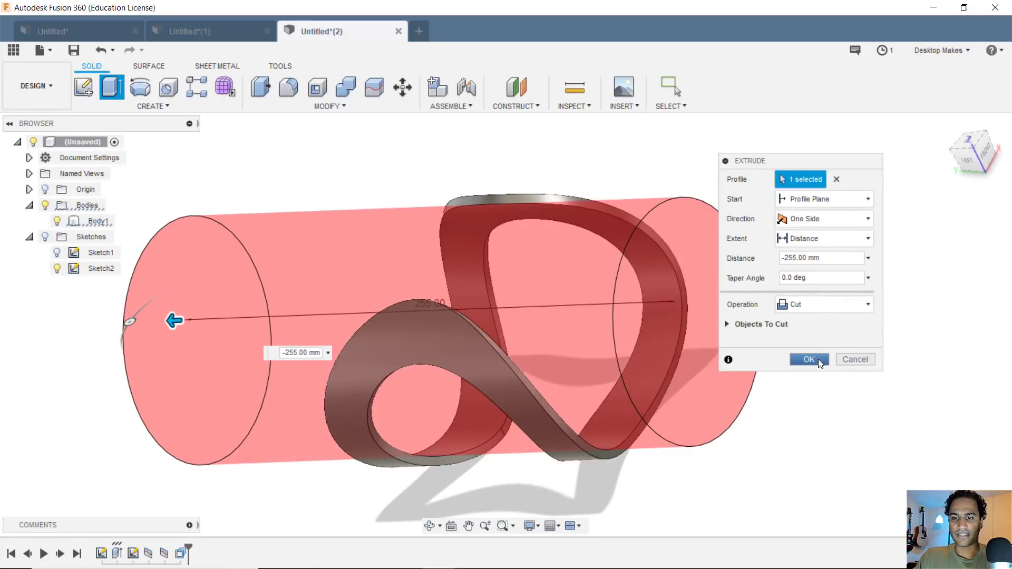
left_click(809, 359)
middle_click_drag(817, 361, 779, 372, "shift")
key("alt+Tab")
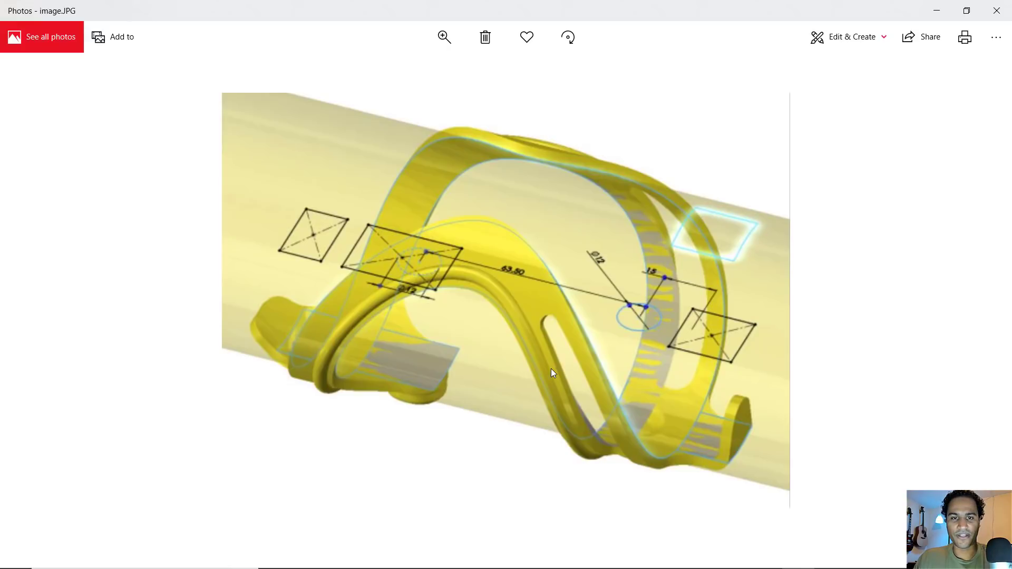
Return to Fusion 360 after reviewing the image.JPG reference render
key("alt+Tab")
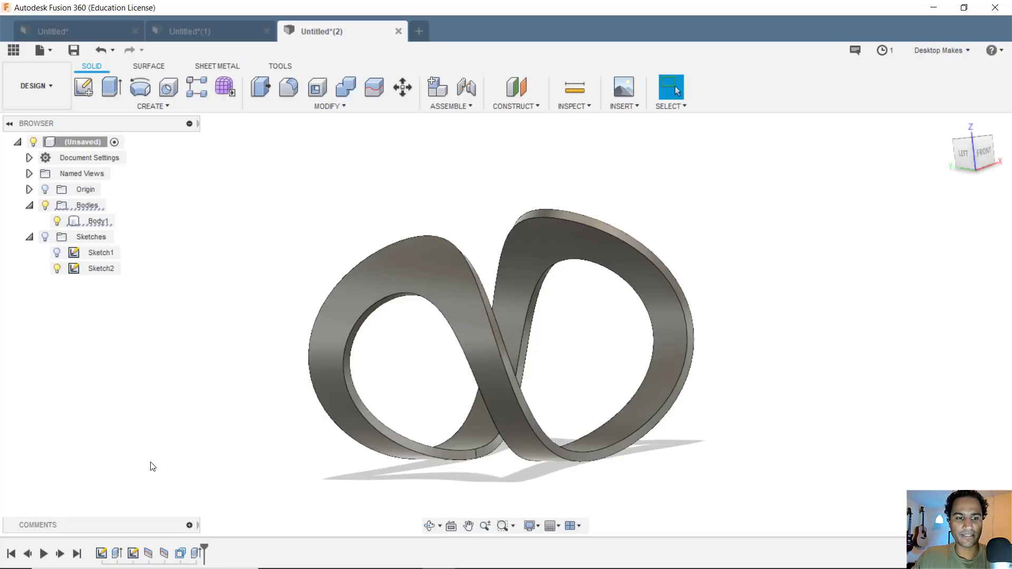
Reopen Sketch2 and offset its outer circle about 11.58 mm inward
right_click(134, 555)
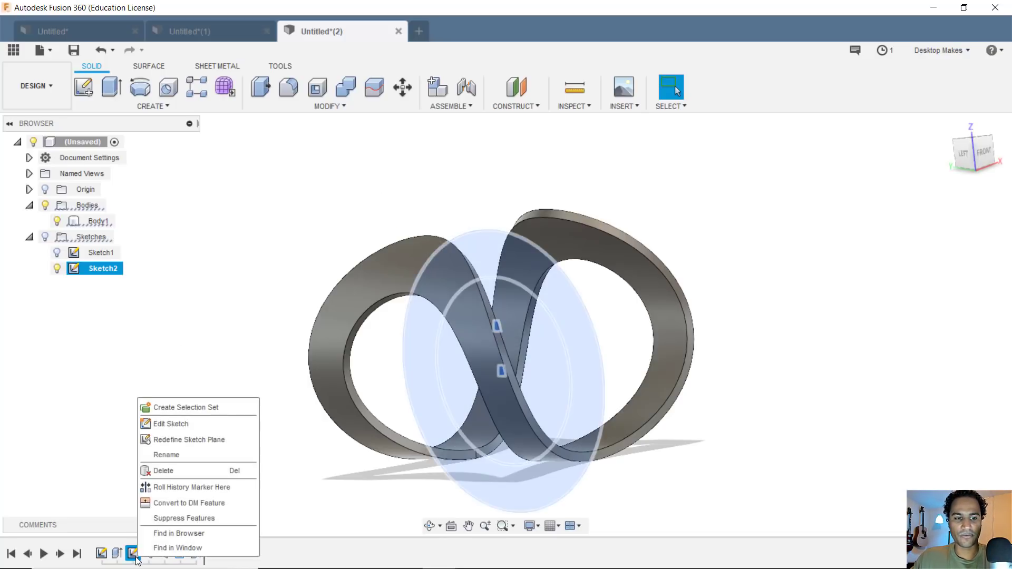
left_click(187, 430)
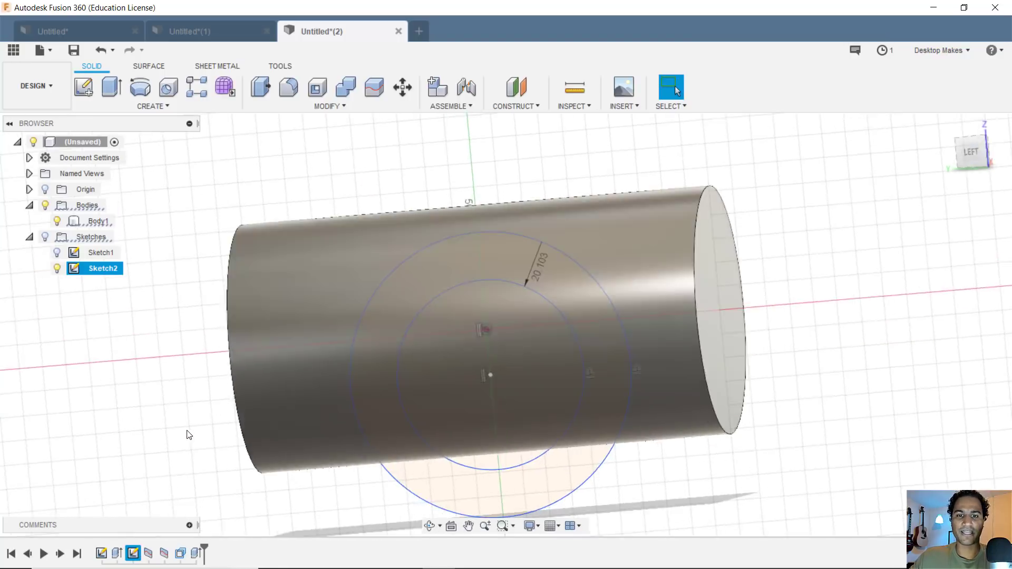
left_click(290, 107)
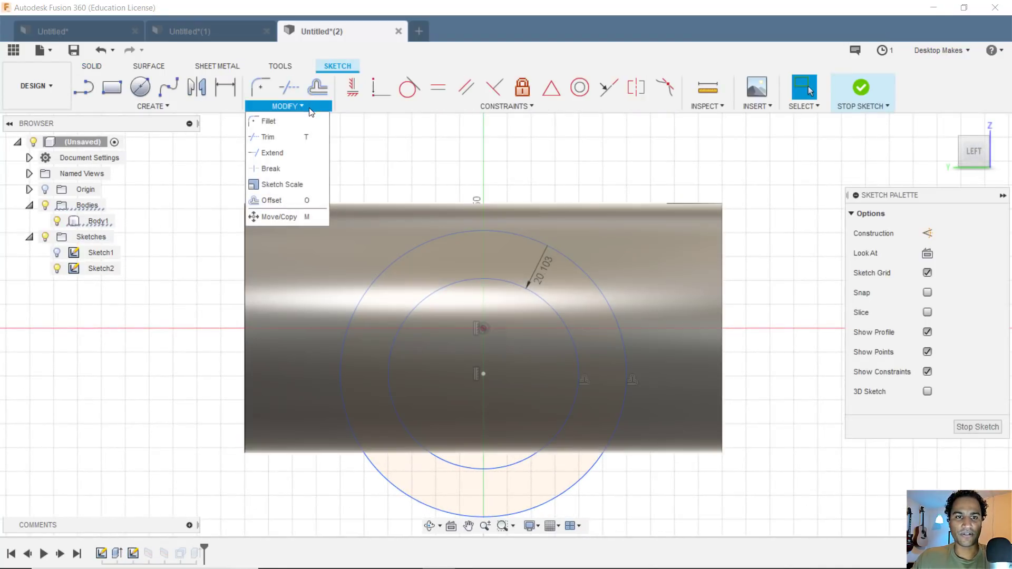
left_click(300, 198)
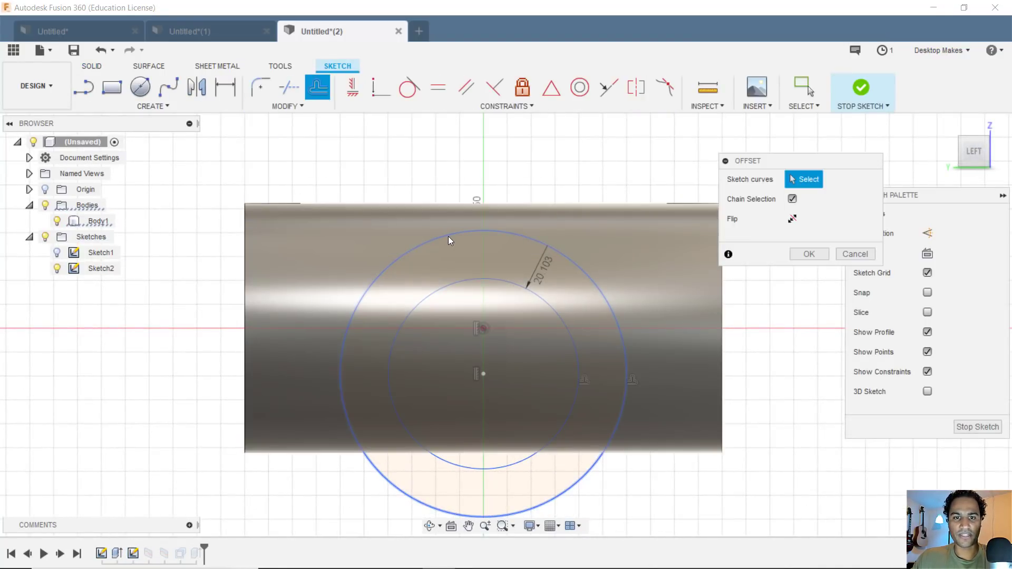
left_click(449, 232)
left_click_drag(452, 232, 455, 262)
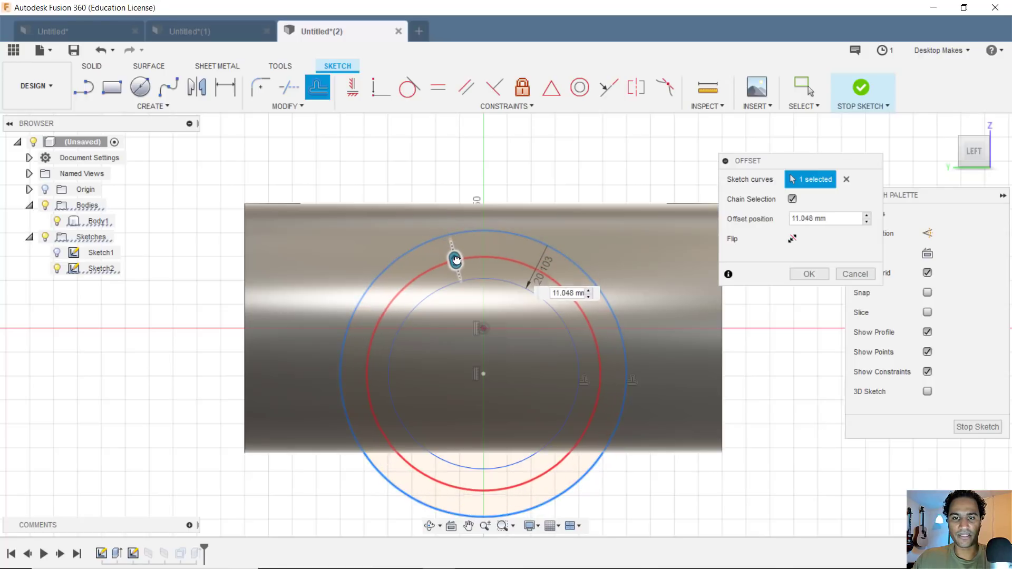
left_click(809, 274)
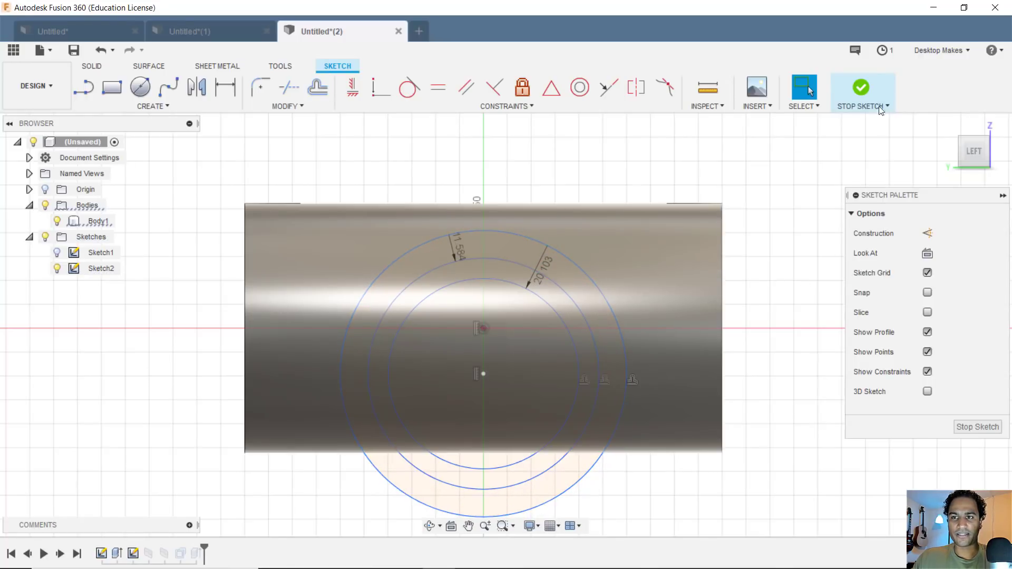
left_click(859, 97)
left_click(351, 108)
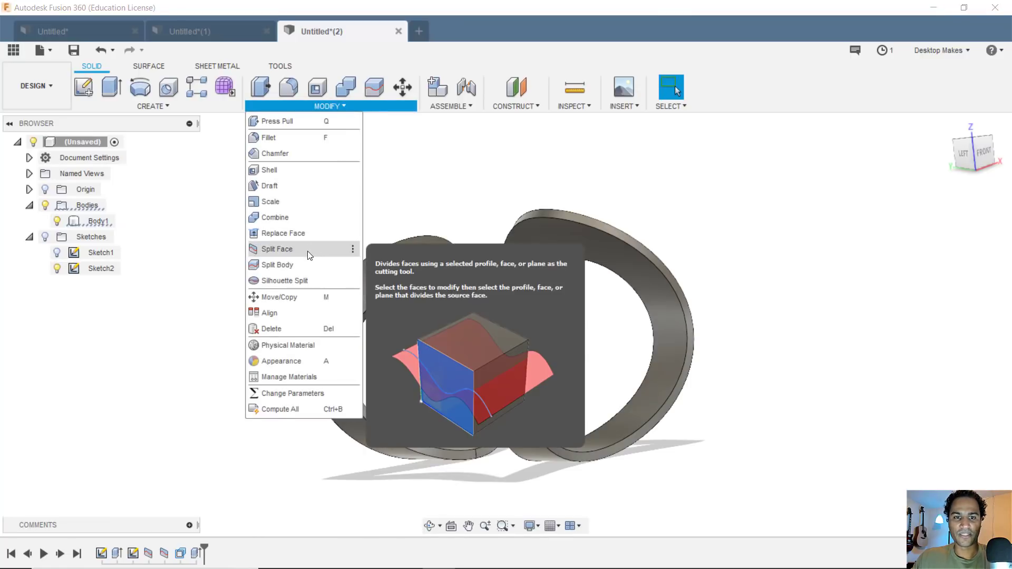
Split the band's outer face with Sketch2's new circle, then hide the sketches
left_click(308, 251)
left_click(57, 268)
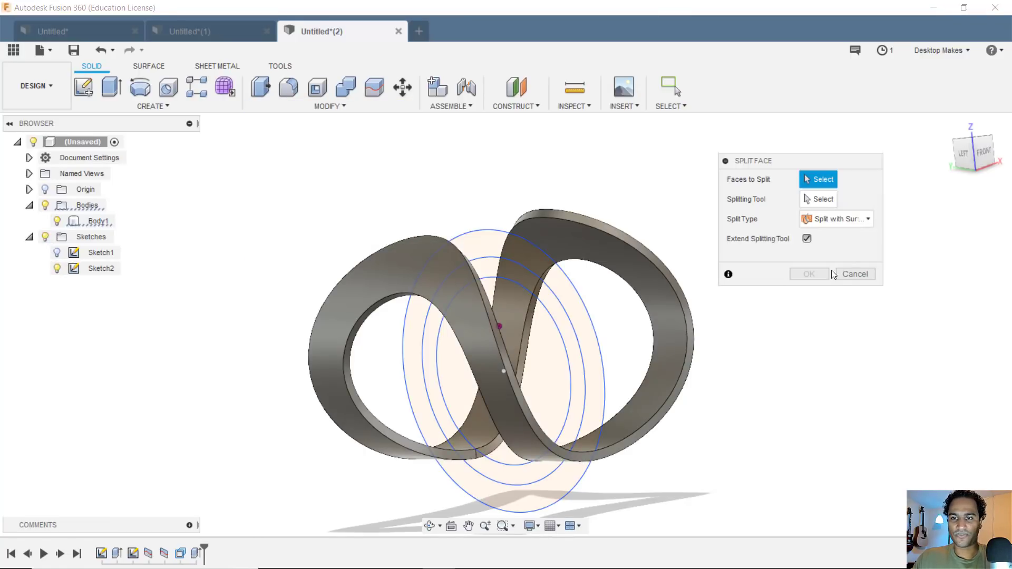
left_click(390, 279)
left_click(820, 199)
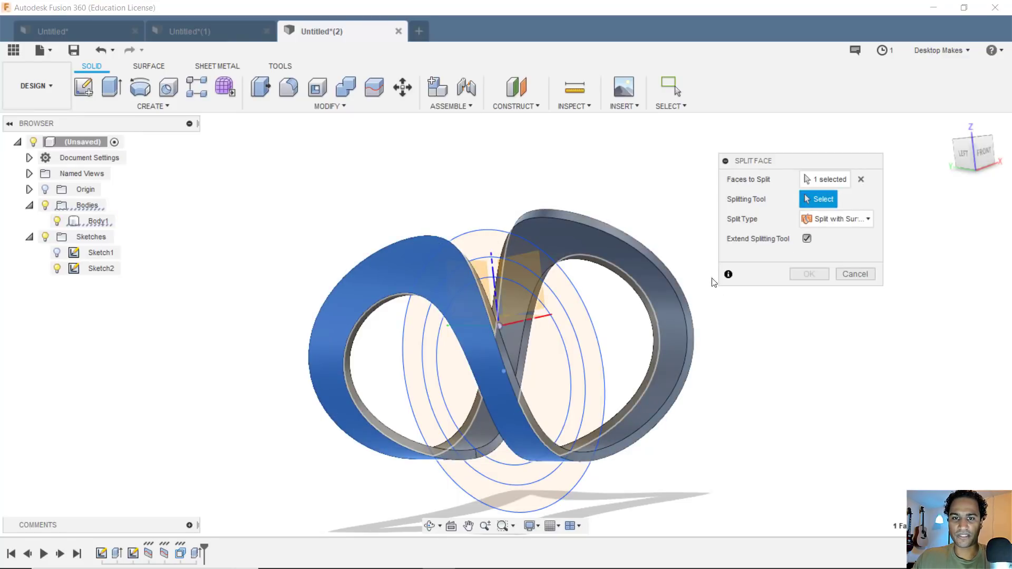
left_click(584, 371)
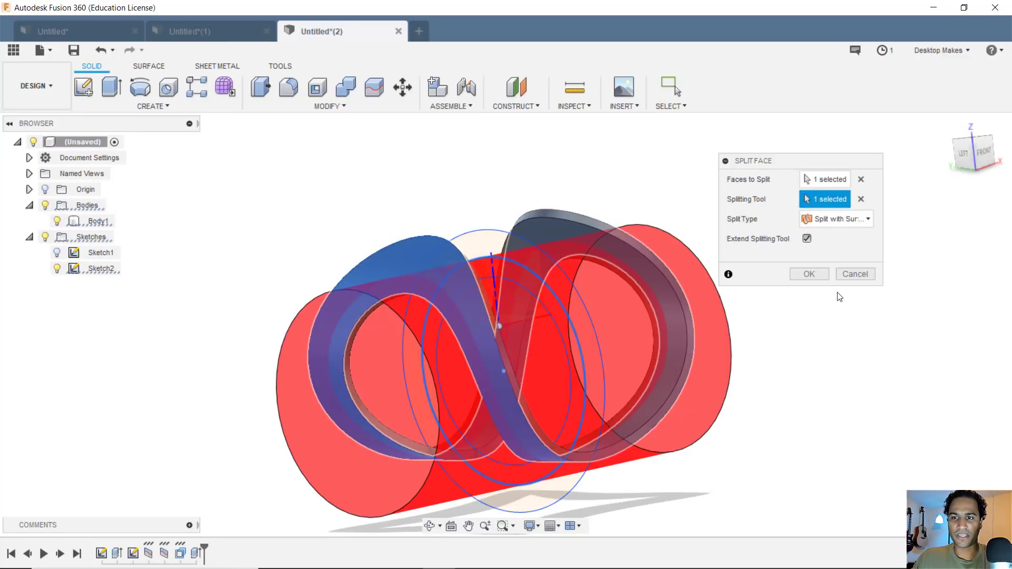
left_click(818, 275)
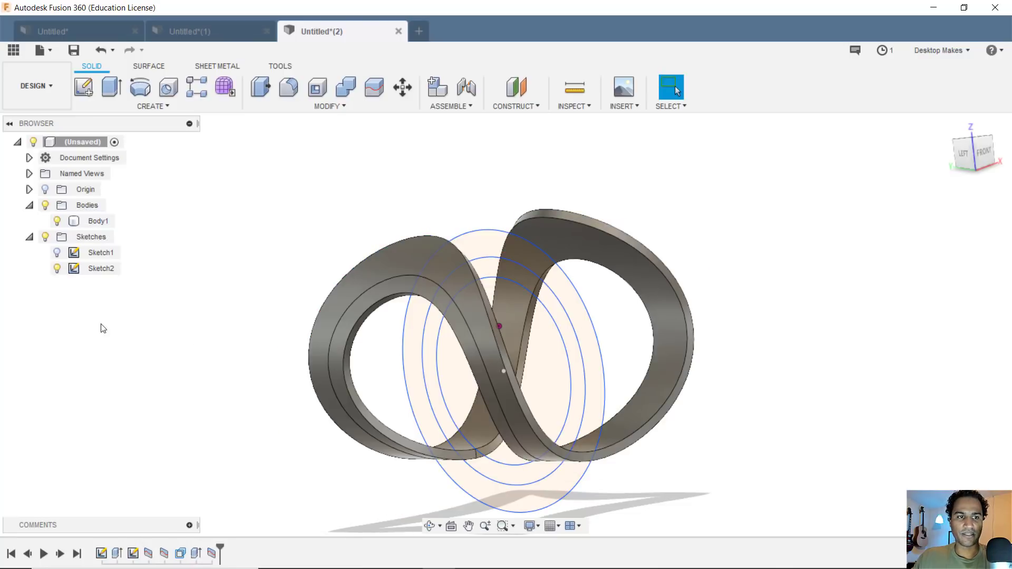
left_click(45, 236)
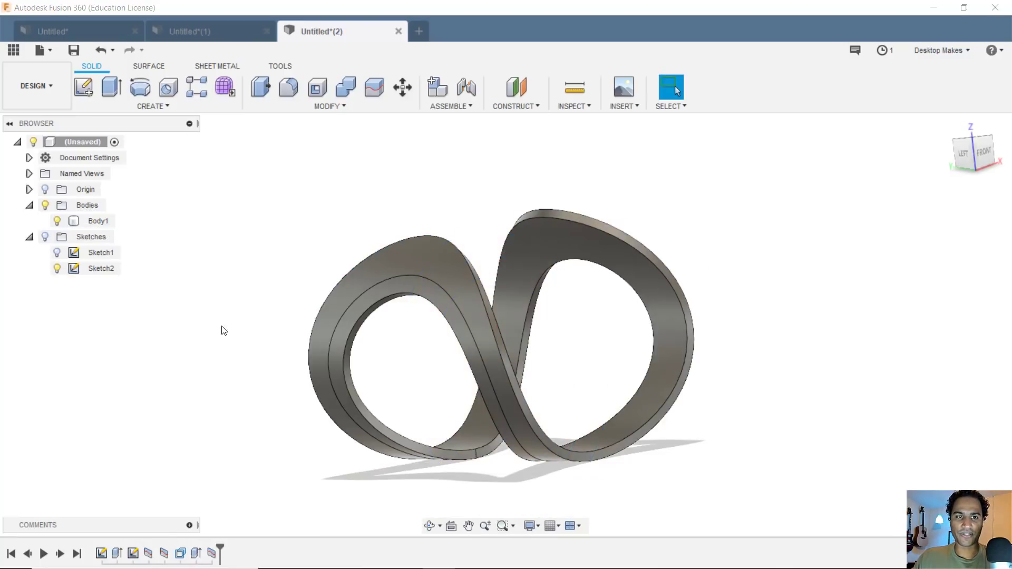
Pipe a 5 mm section along the band's split line, joined to the body
left_click(183, 106)
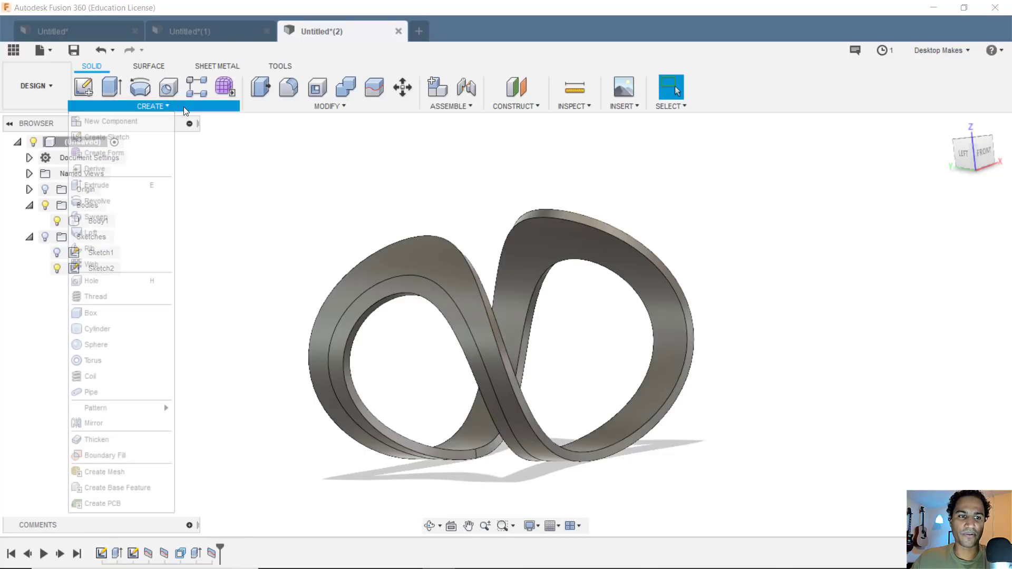
left_click(137, 391)
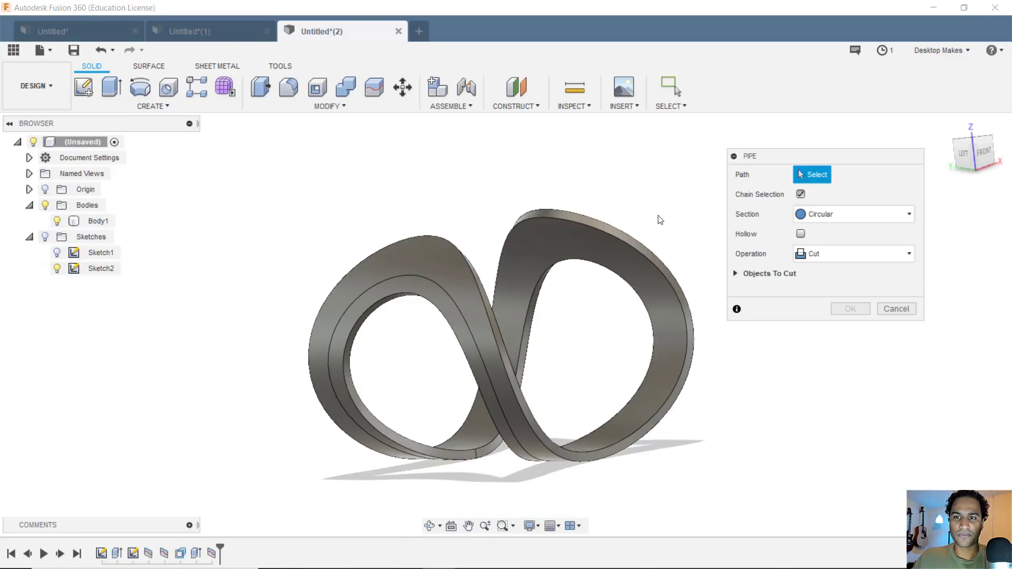
left_click(455, 304)
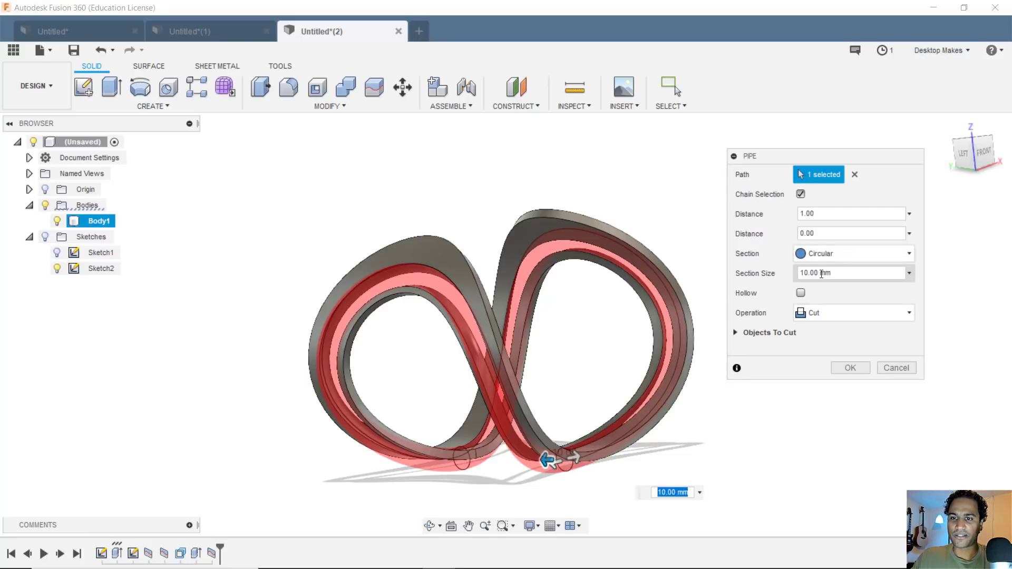
left_click(815, 273)
type("5")
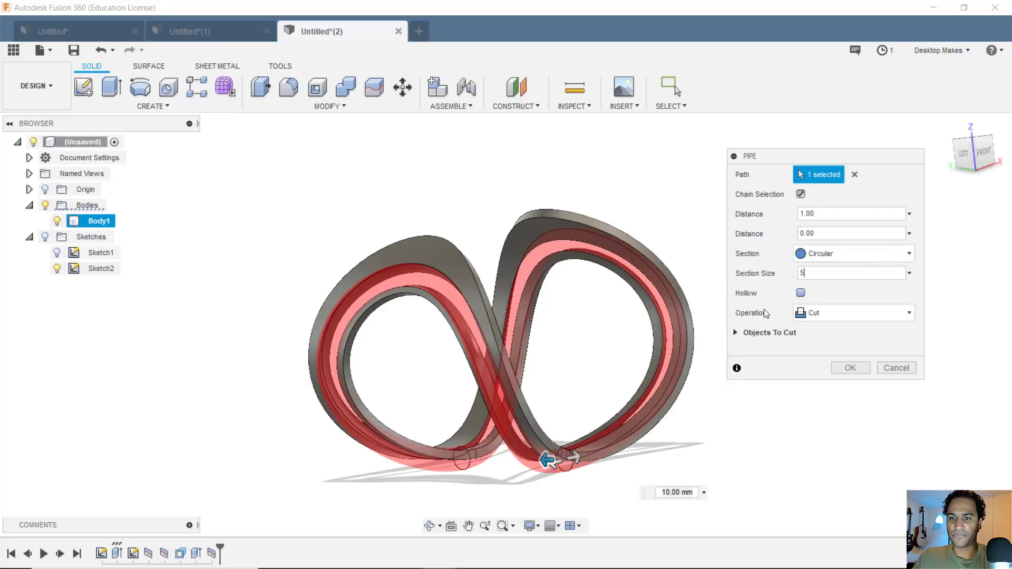
left_click(807, 316)
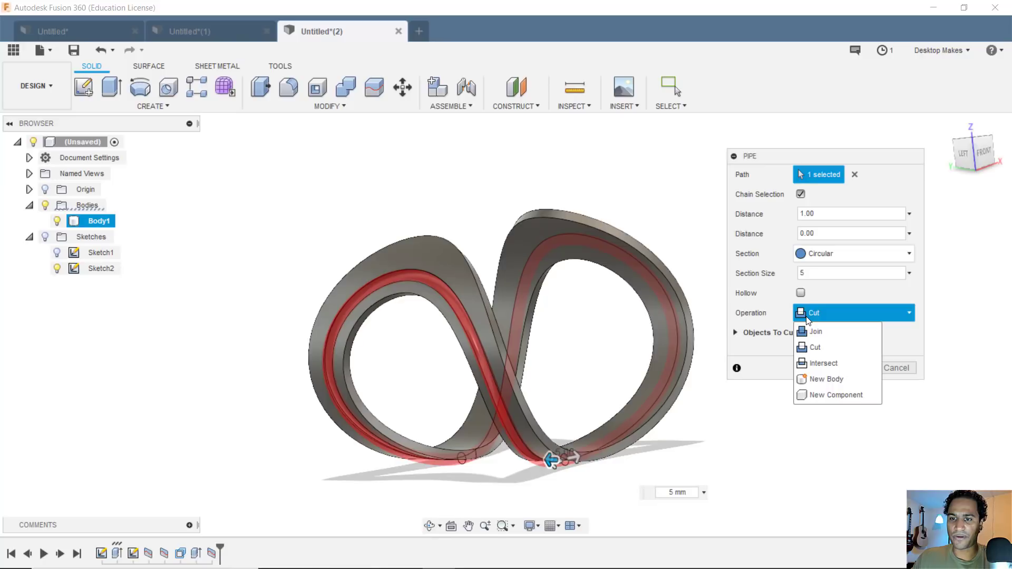
left_click(816, 332)
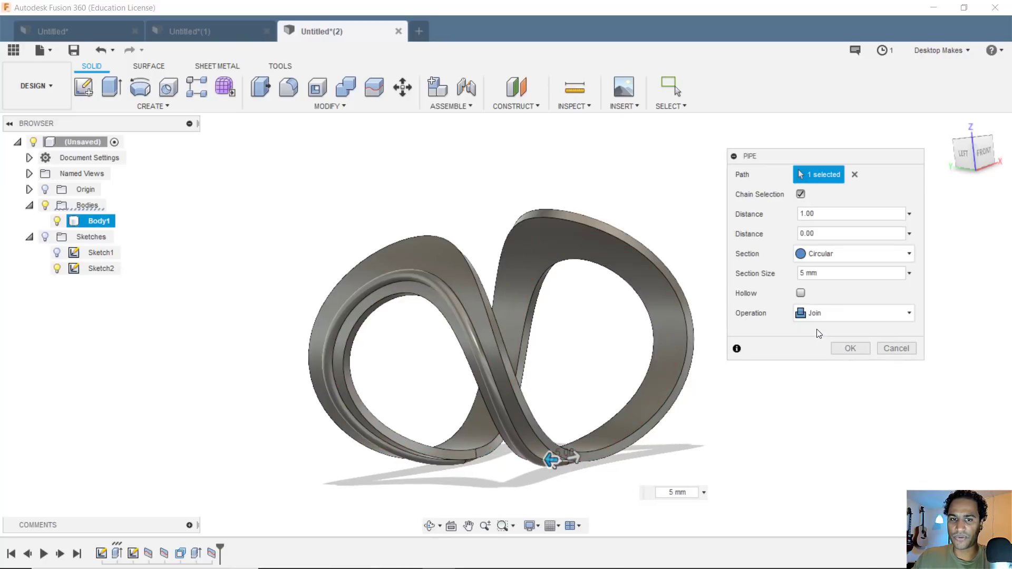
left_click(849, 348)
Inspect the new ridge and compare it against the reference photo
middle_click_drag(695, 413, 625, 251, "shift")
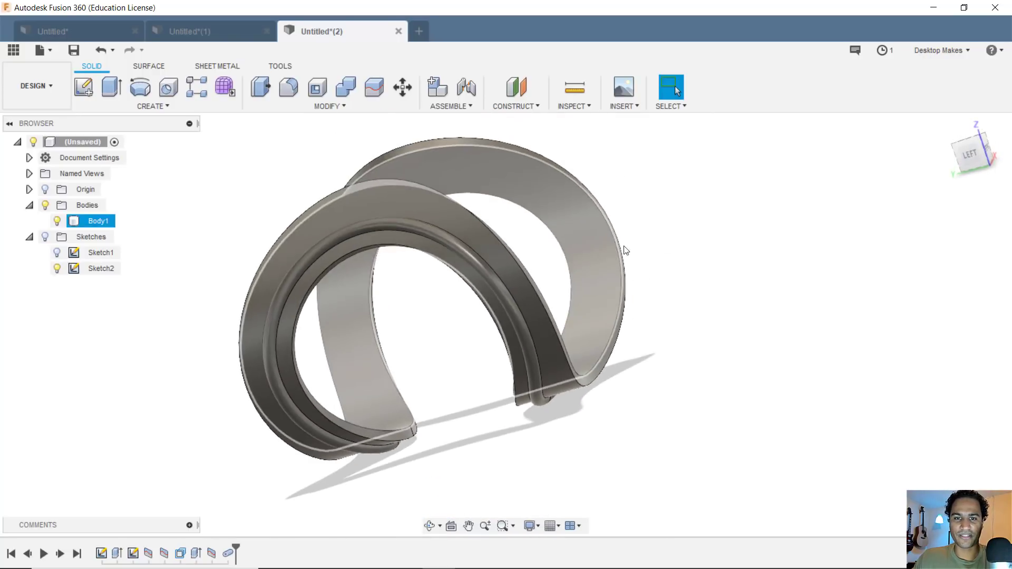
left_click(625, 250)
middle_click_drag(685, 256, 678, 266)
key("alt+Tab")
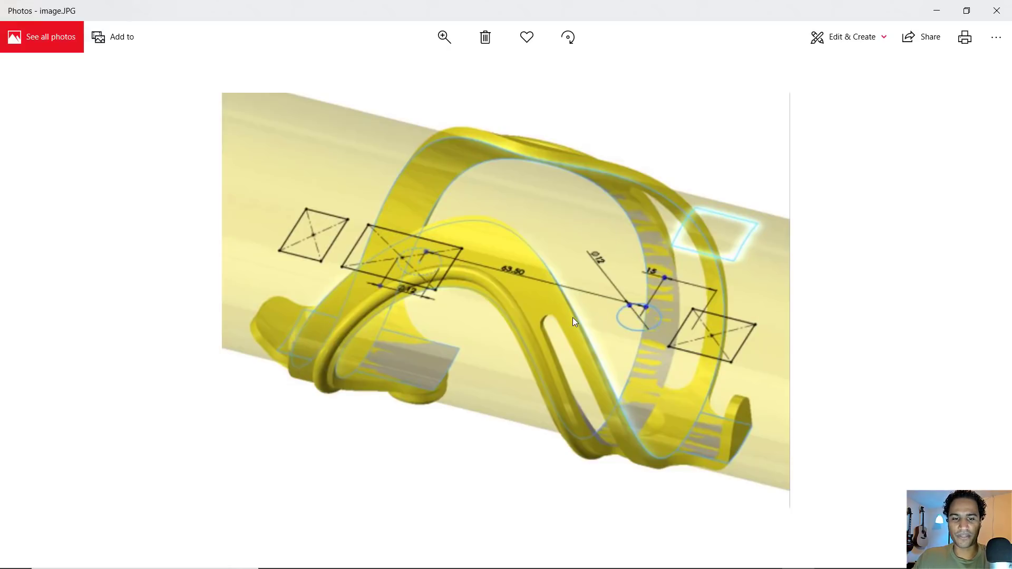
key("alt+Tab")
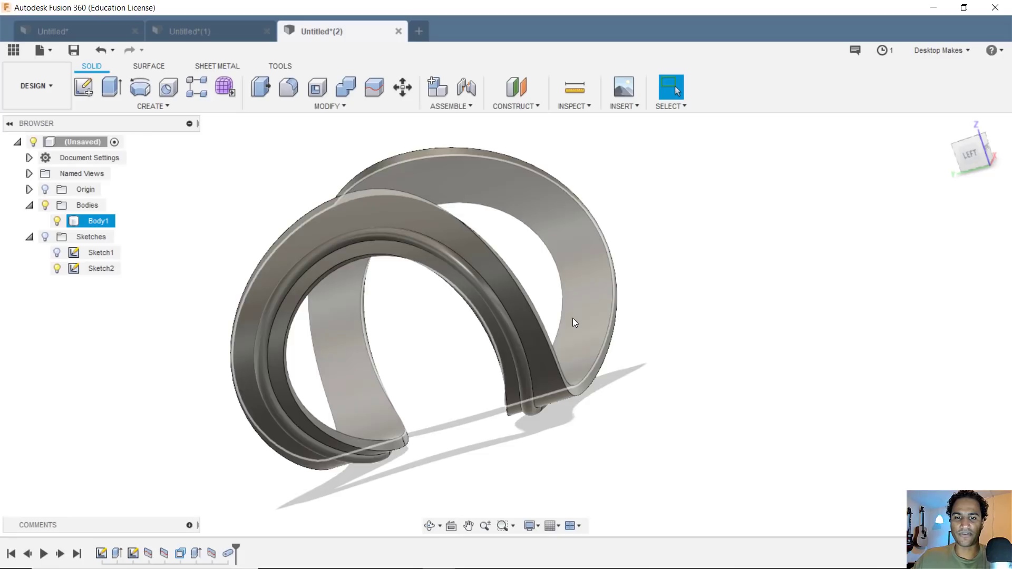
middle_click_drag(572, 318, 701, 232, "shift")
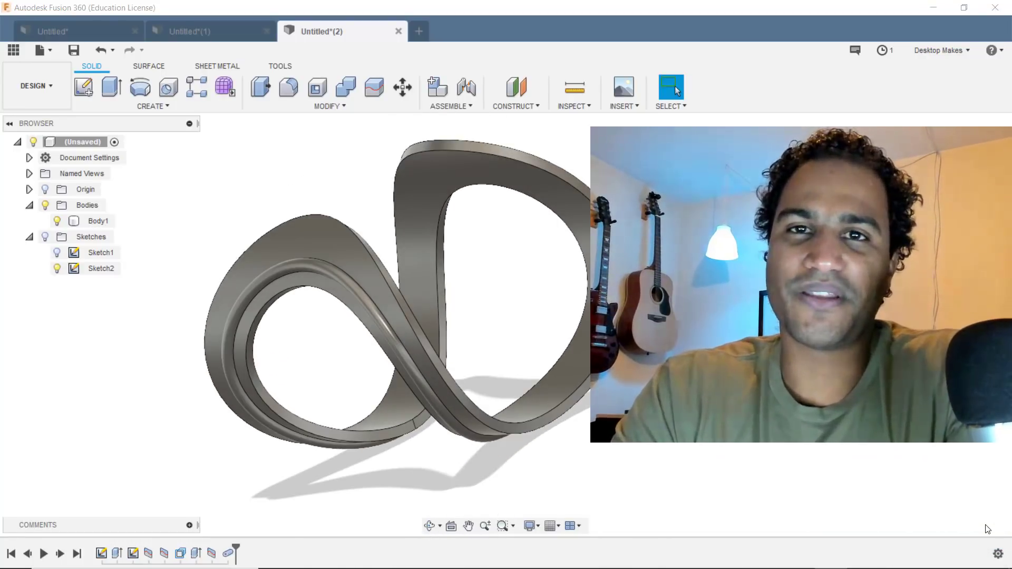